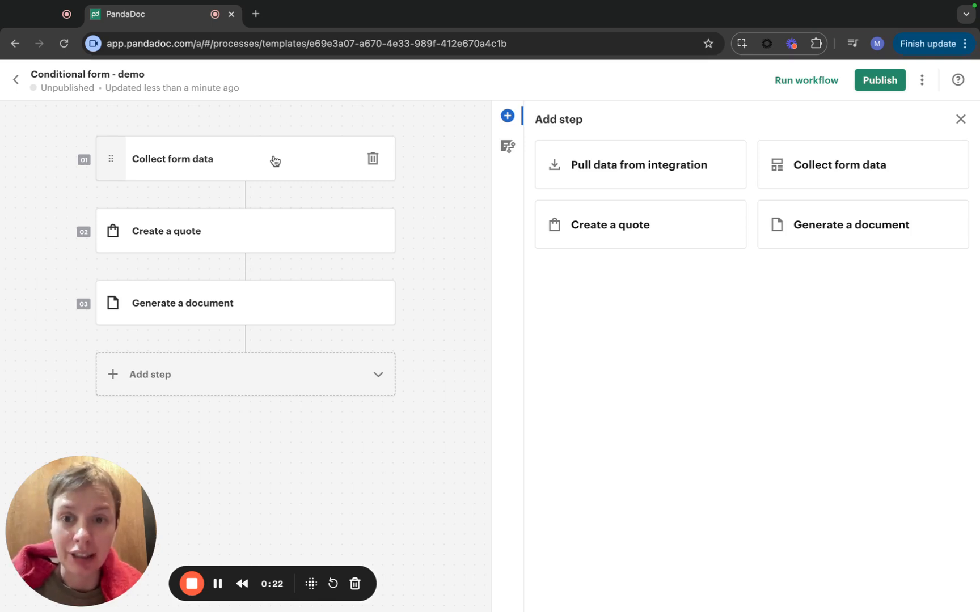
# - Run the Conditional form - demo workflow and enter 2 m as the height of the door
pyautogui.click(275, 161)
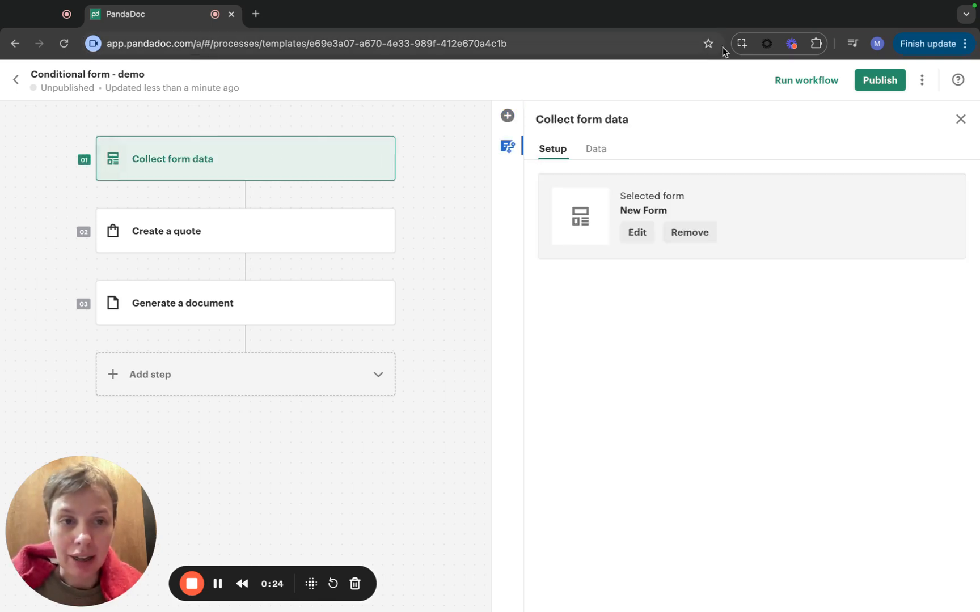
pyautogui.click(821, 88)
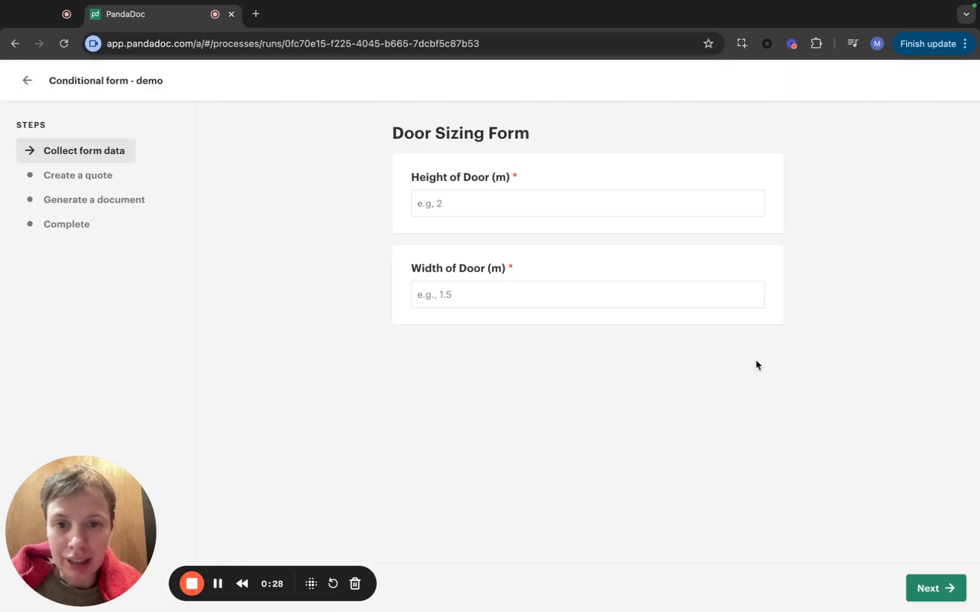
pyautogui.click(487, 197)
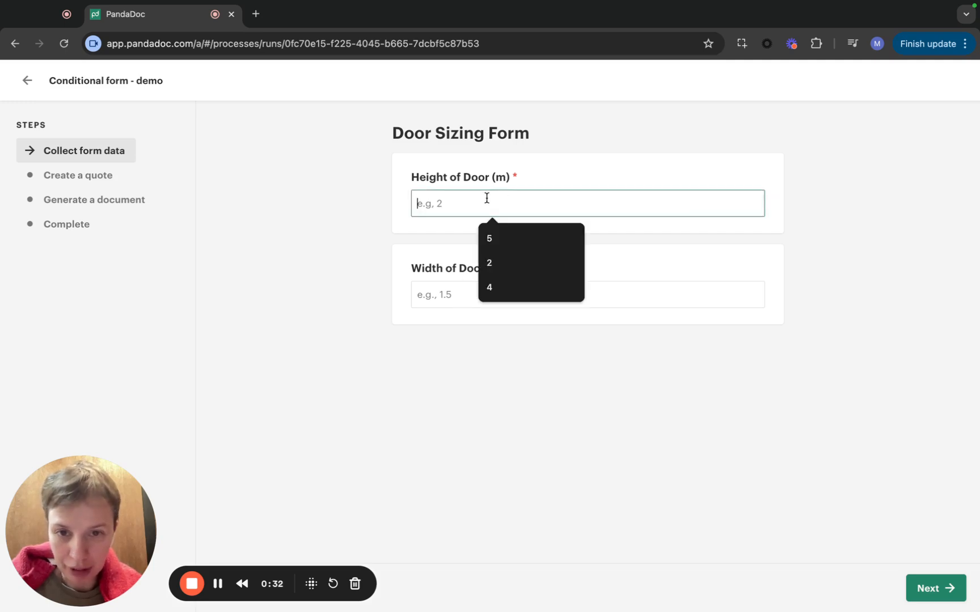
pyautogui.click(500, 262)
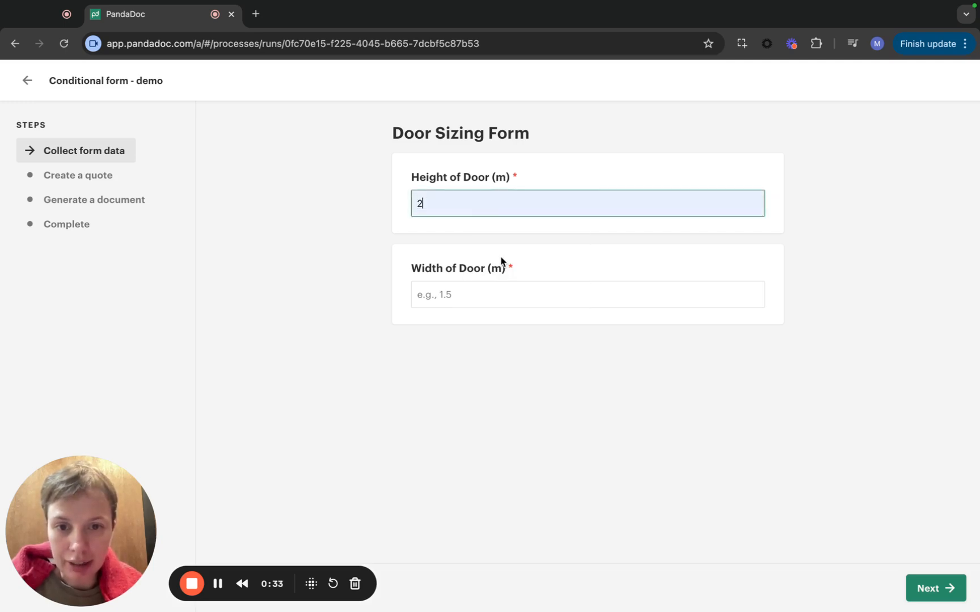
# - Enter 1 m as the width of the door and try the Single Door type, switching the choice to Double Door
pyautogui.click(469, 294)
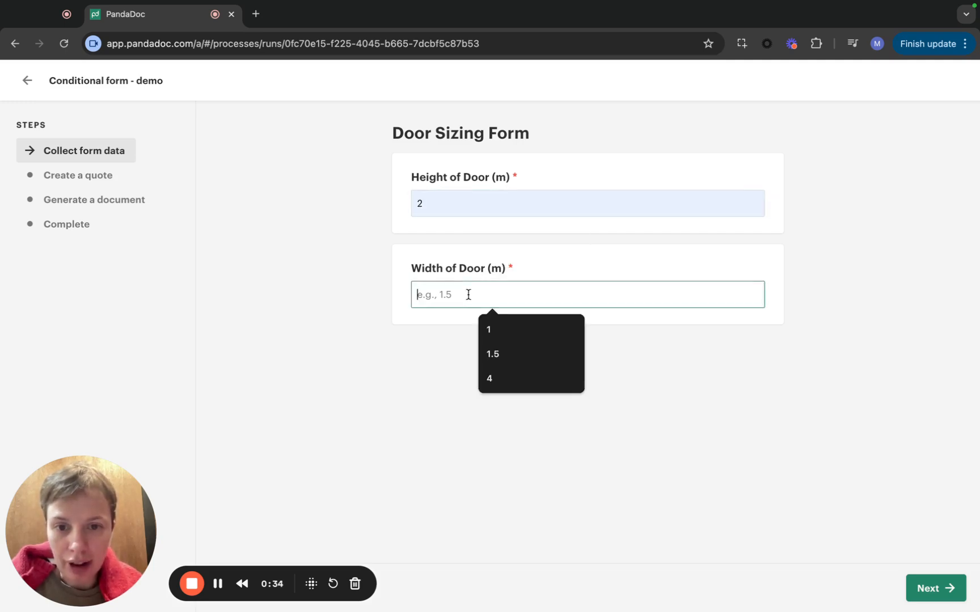
pyautogui.click(516, 329)
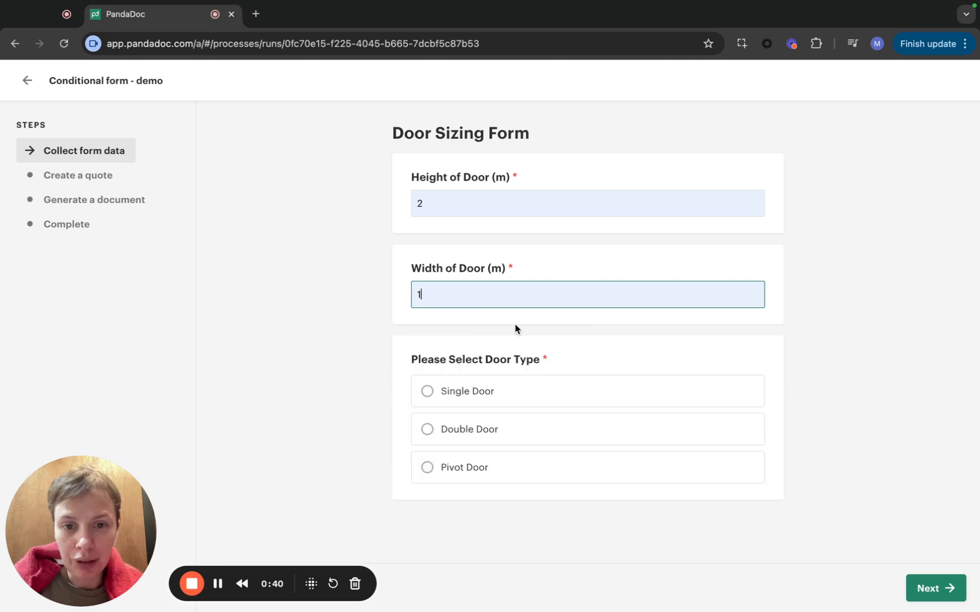
pyautogui.click(476, 392)
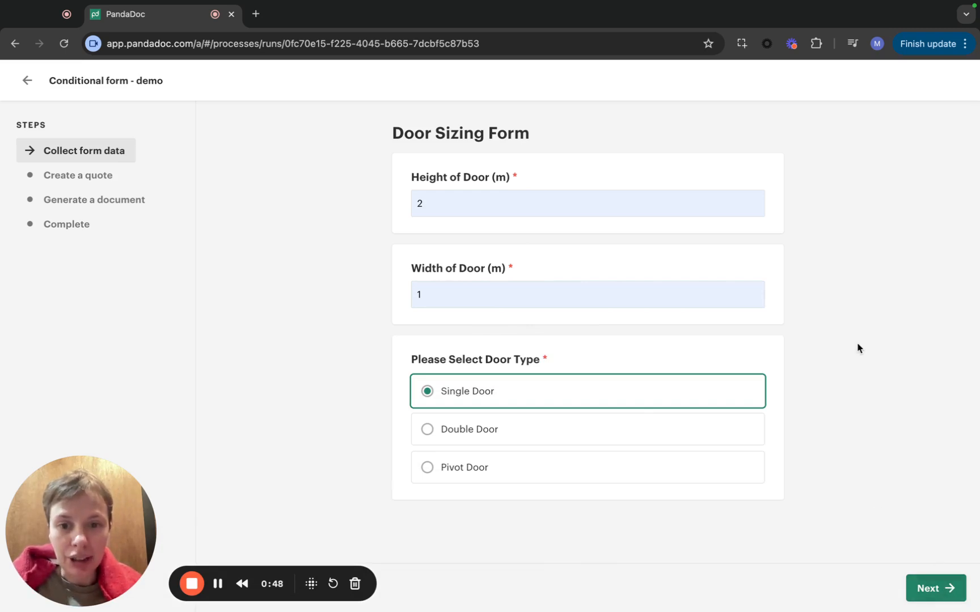
pyautogui.click(580, 435)
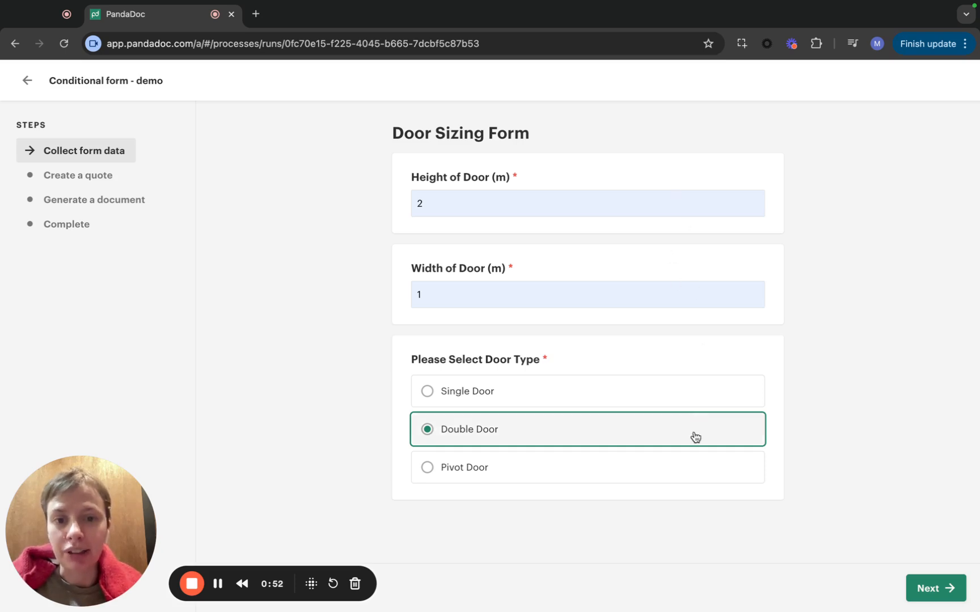
# - Change the height of the door to 5 m and select Single Door as the door type
pyautogui.click(535, 191)
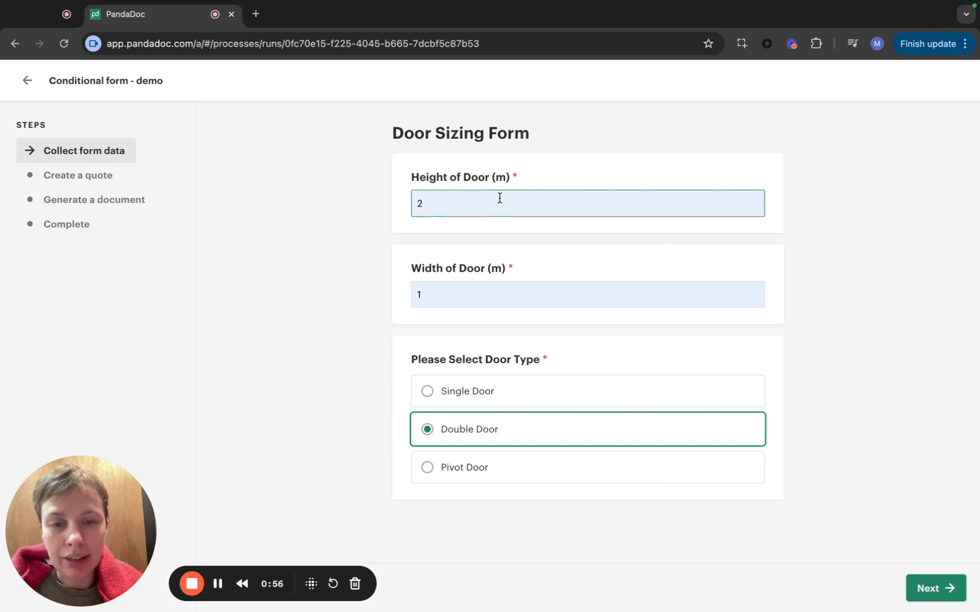
pyautogui.press('BackSpace')
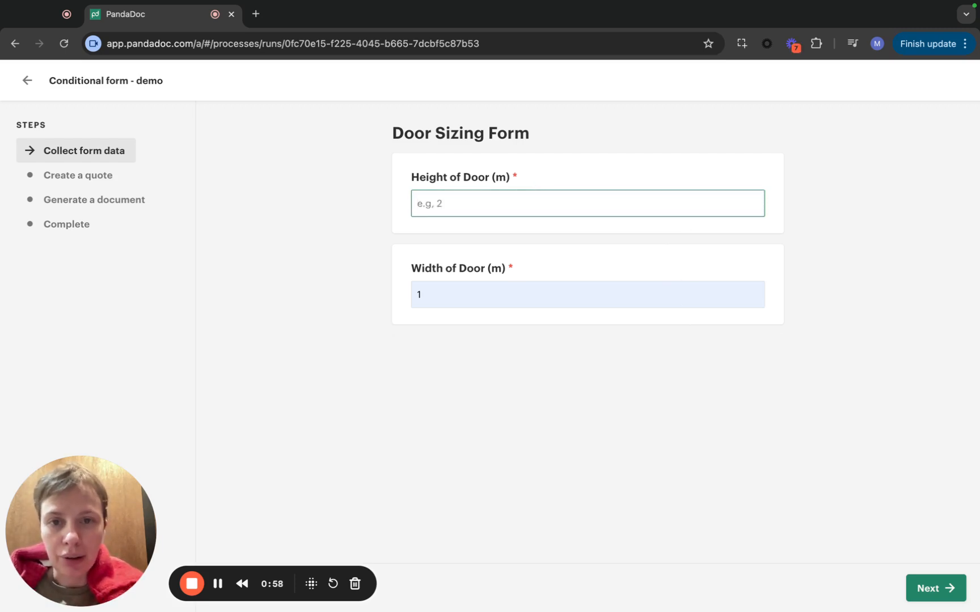
pyautogui.write('5')
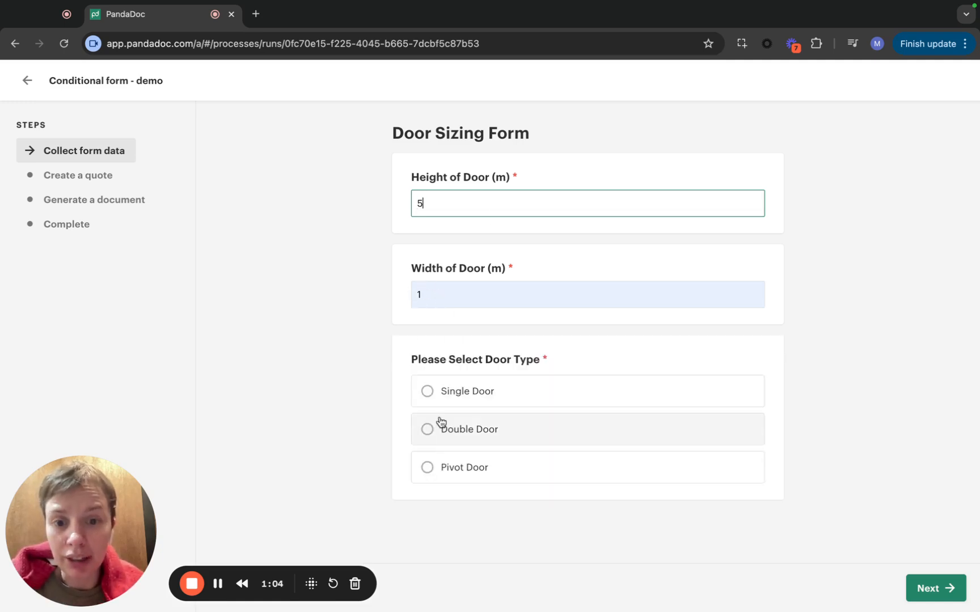
pyautogui.click(428, 392)
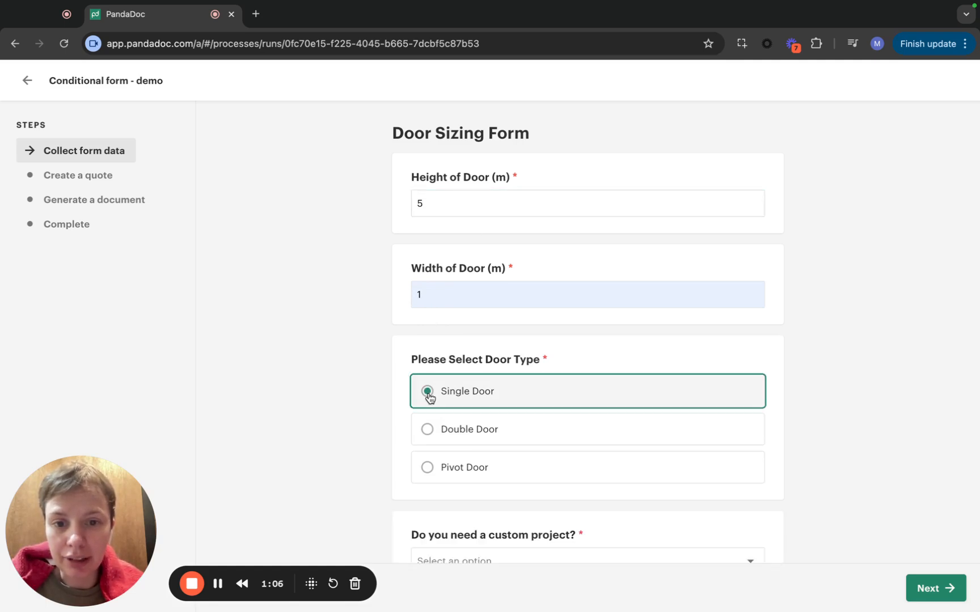
# - Answer Yes to the question asking whether a custom project is needed
pyautogui.scroll(-2, 429, 399)
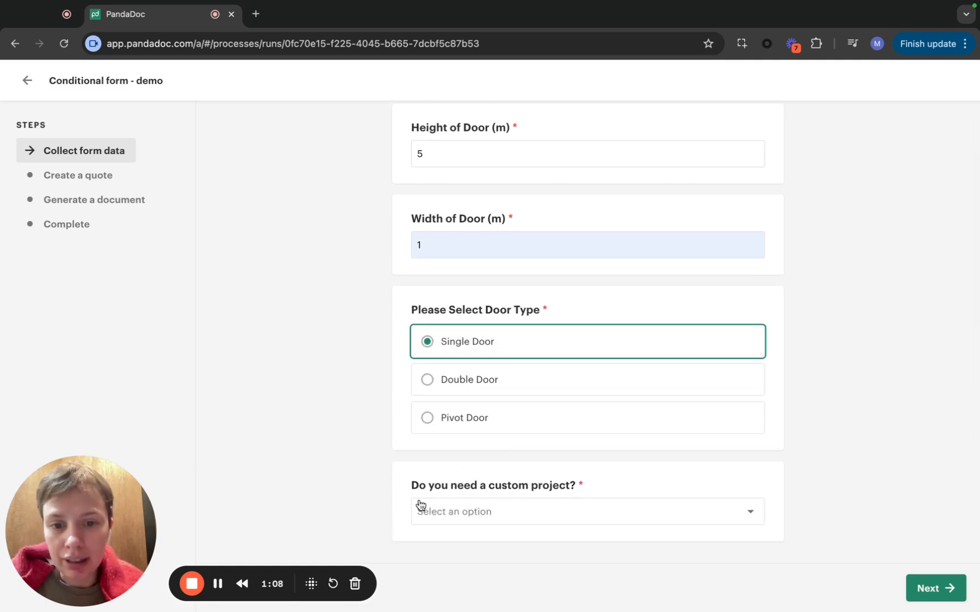
pyautogui.click(516, 513)
pyautogui.click(530, 525)
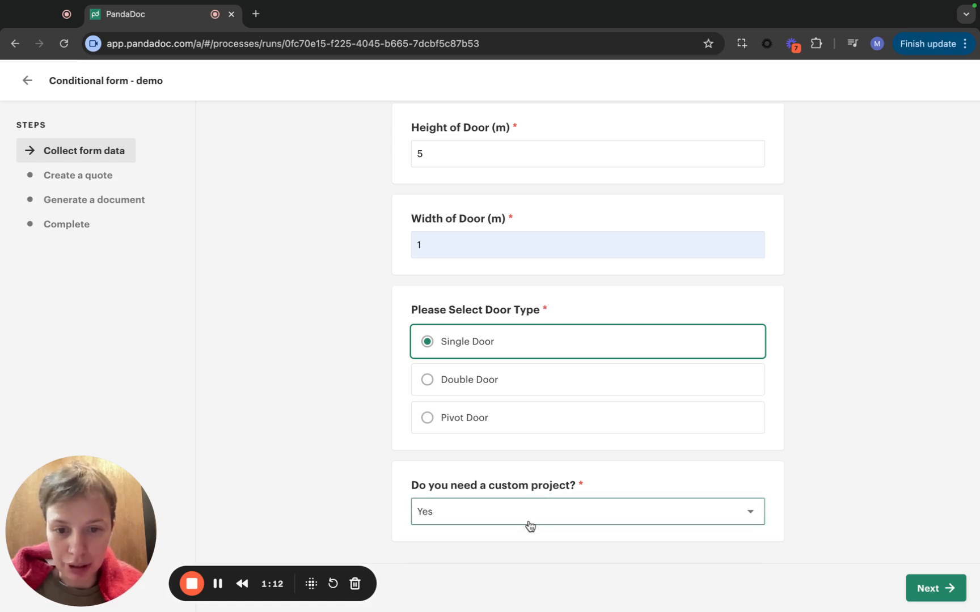
pyautogui.click(534, 509)
pyautogui.click(595, 486)
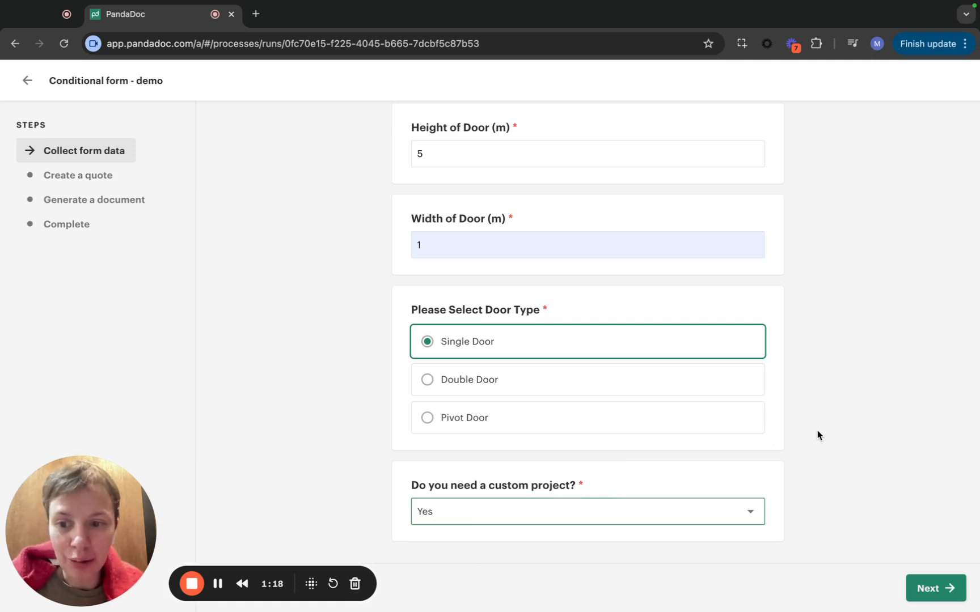
# - Leave the workflow run and open the form of the Collect form data step for editing
pyautogui.scroll(2, 550, 318)
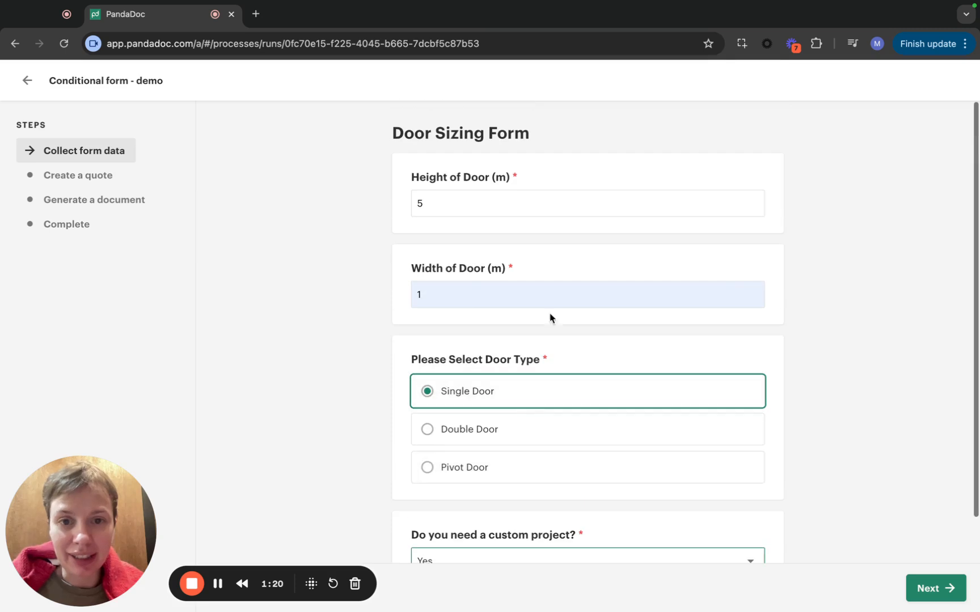
pyautogui.click(27, 80)
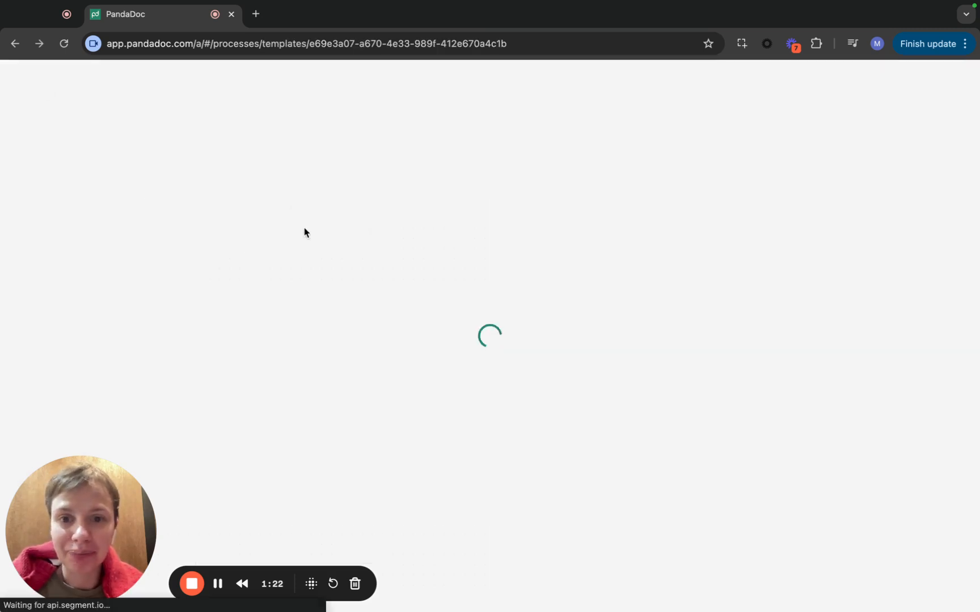
pyautogui.click(286, 164)
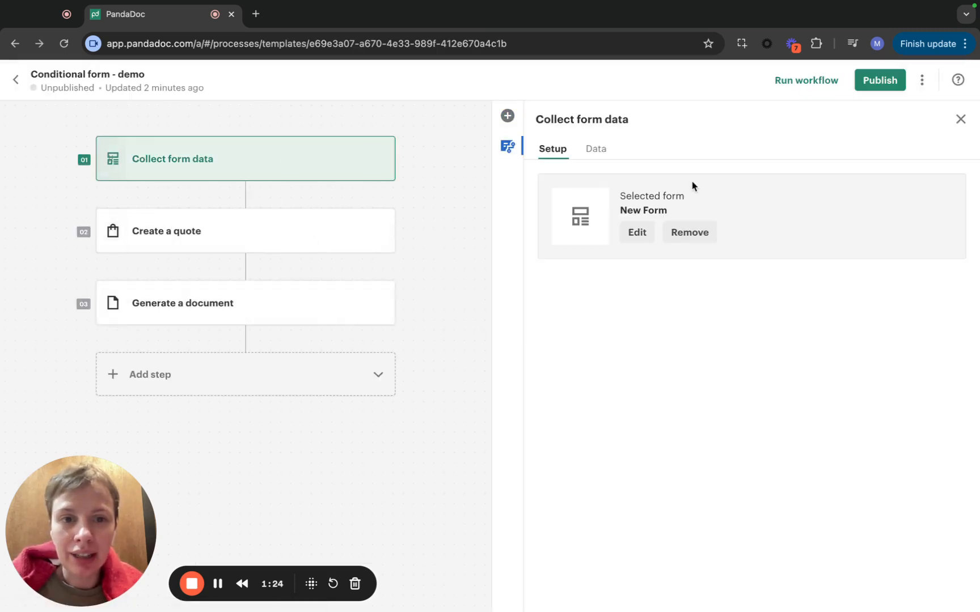
pyautogui.click(644, 233)
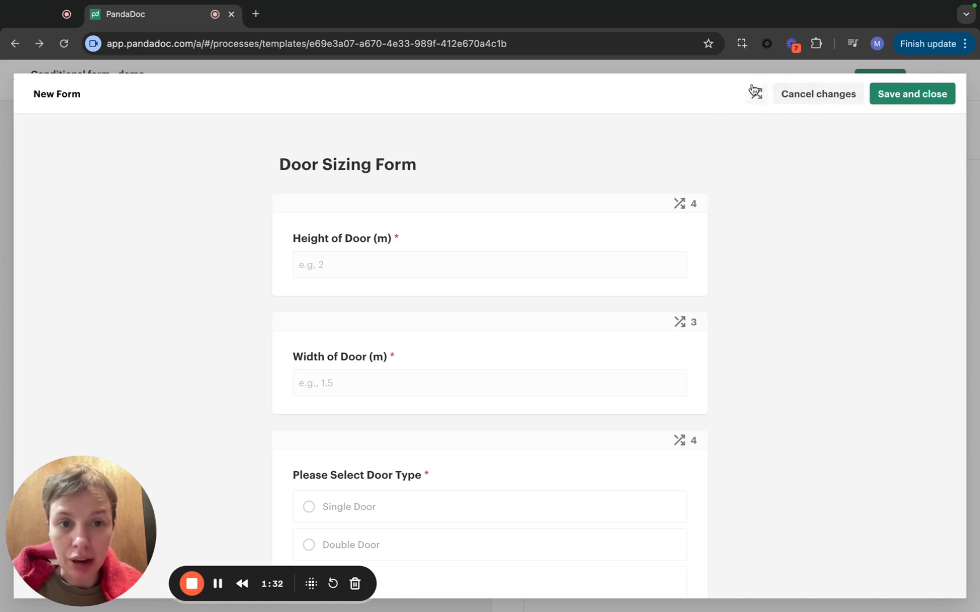
# - Open the form rules from the Height of Door question and delete the rule titled New rule
pyautogui.click(679, 203)
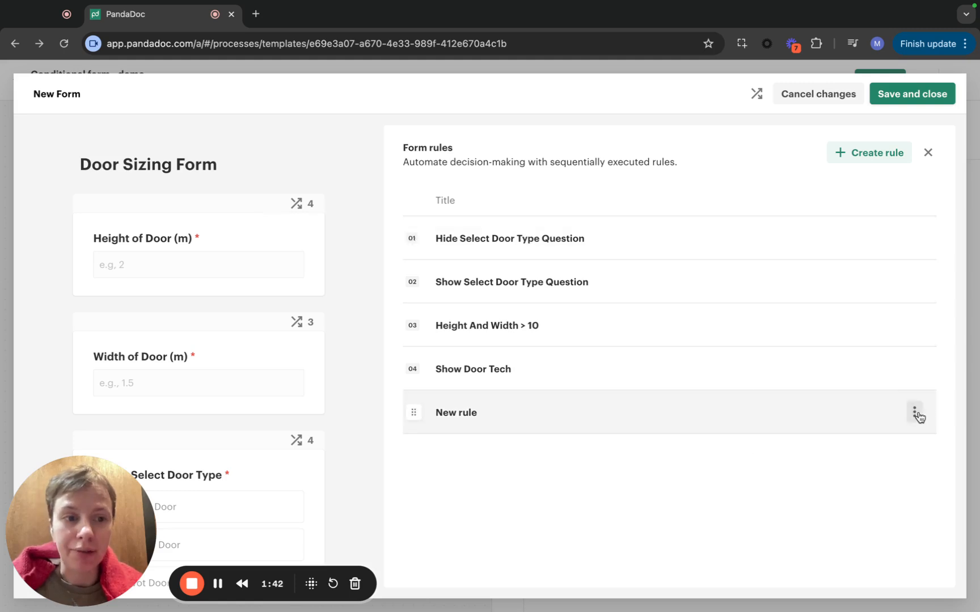
pyautogui.click(914, 412)
pyautogui.click(881, 499)
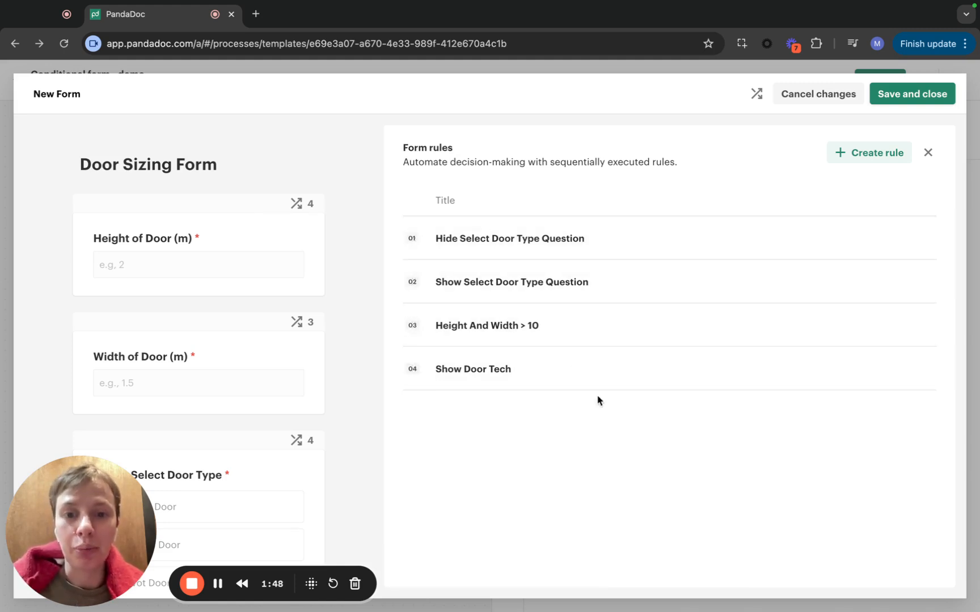
# - Open the Hide Select Door Type Question rule and examine the operators available for its height and width conditions
pyautogui.click(457, 242)
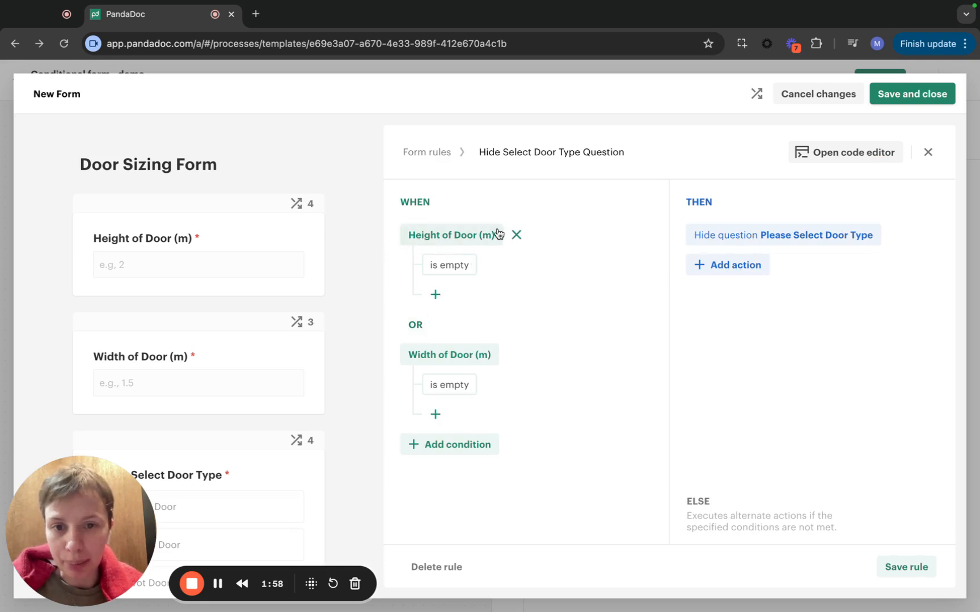
pyautogui.click(449, 269)
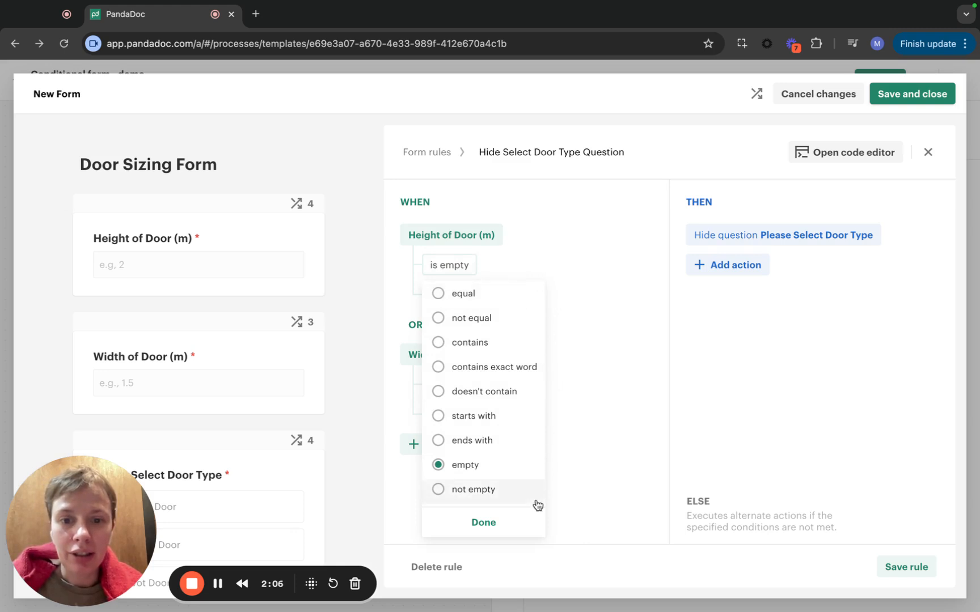
pyautogui.click(584, 299)
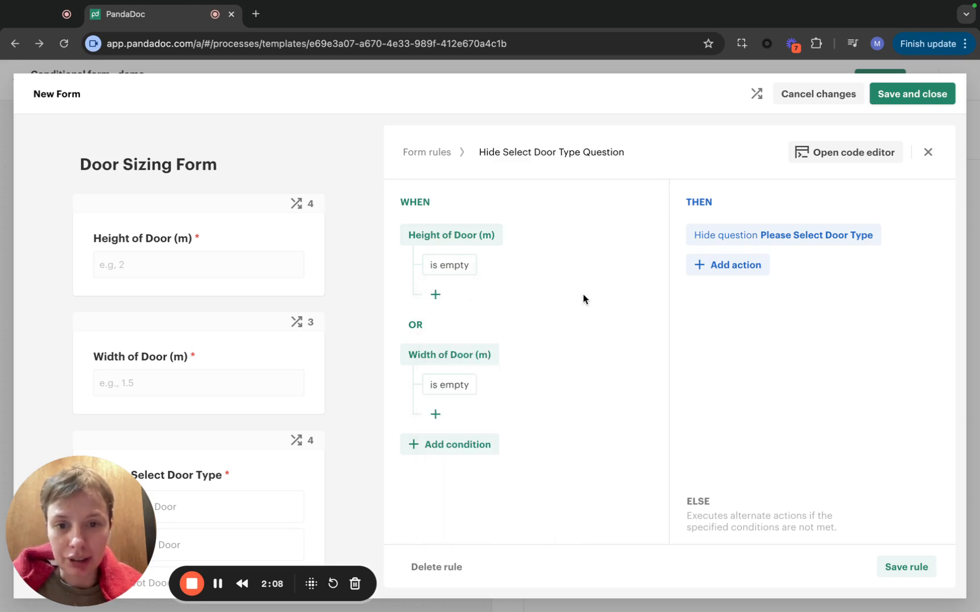
pyautogui.click(452, 395)
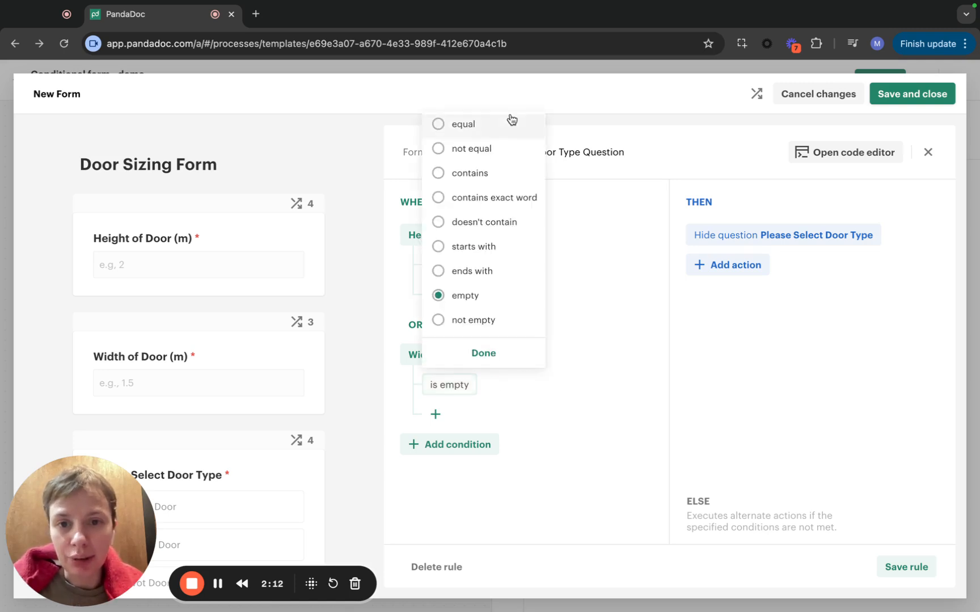
pyautogui.click(590, 292)
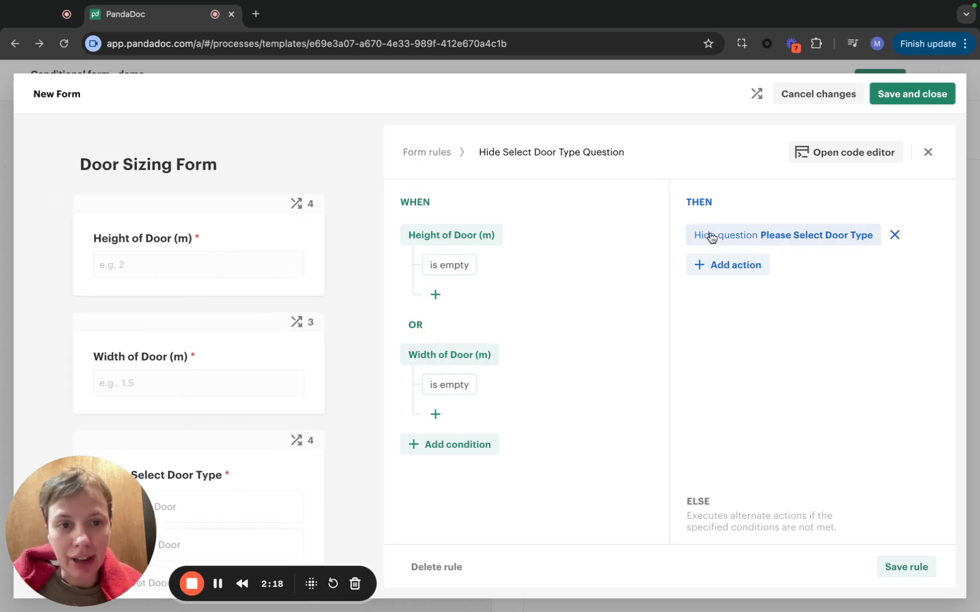
# - Locate the door type question in the form and examine which questions the rule's hide action can target
pyautogui.scroll(-4, 227, 369)
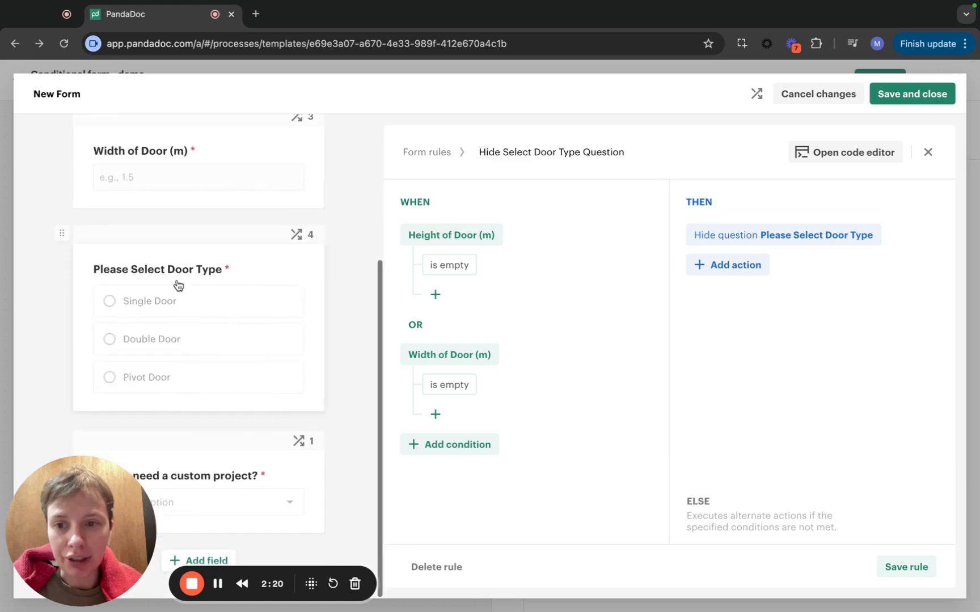
pyautogui.click(822, 234)
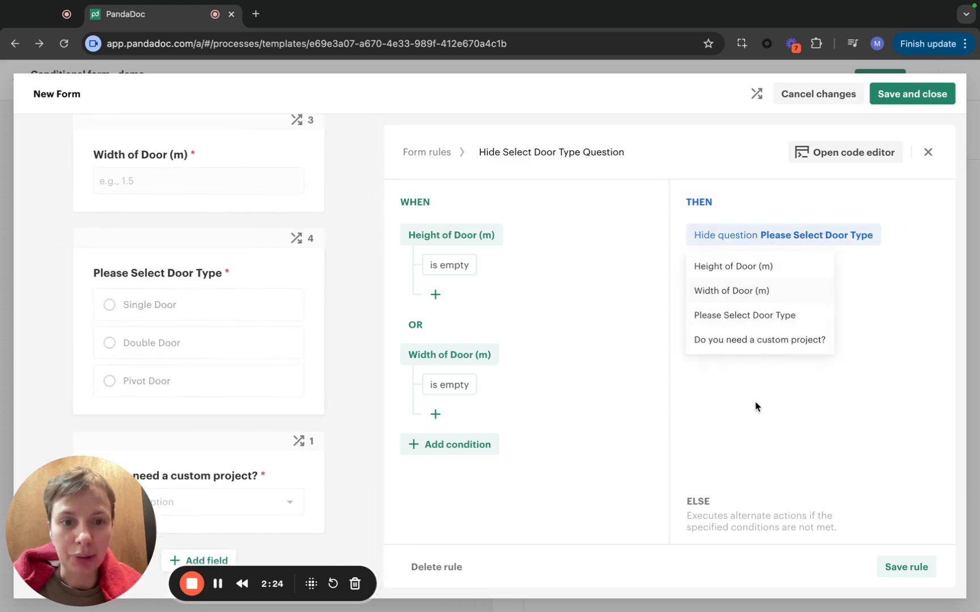
pyautogui.click(599, 335)
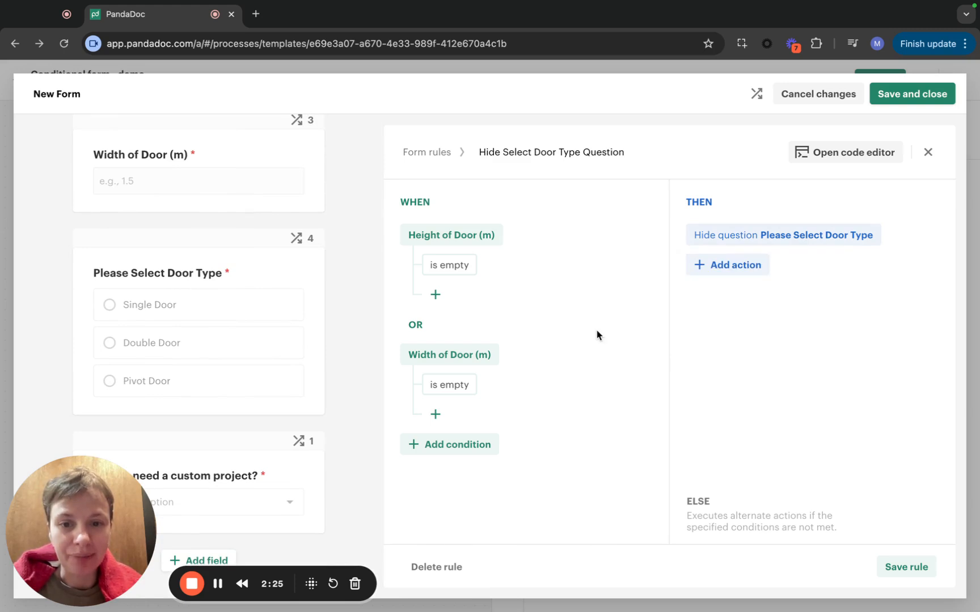
# - Switch the operator between the height and width conditions to AND, and return it to OR
pyautogui.click(416, 326)
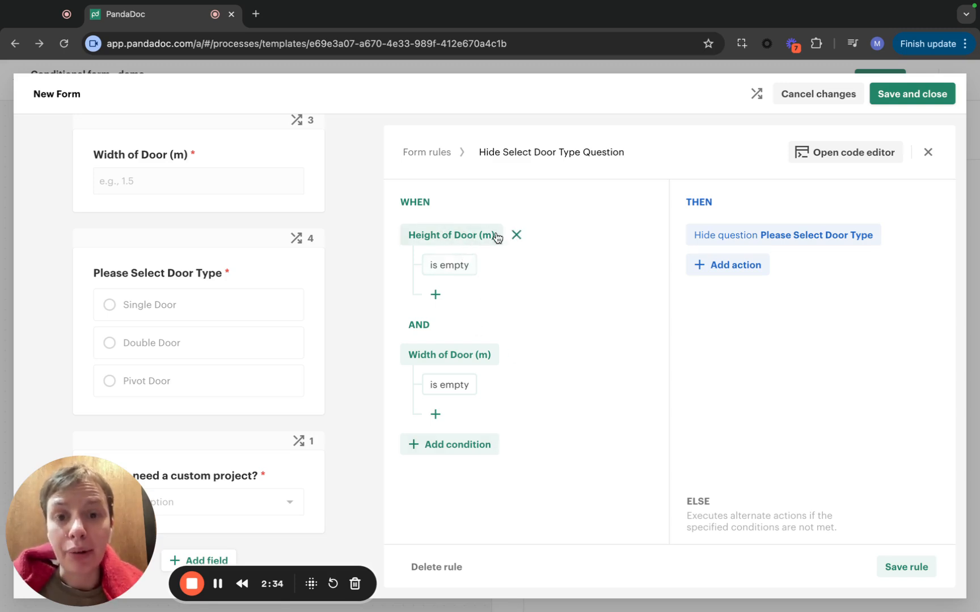
pyautogui.click(419, 325)
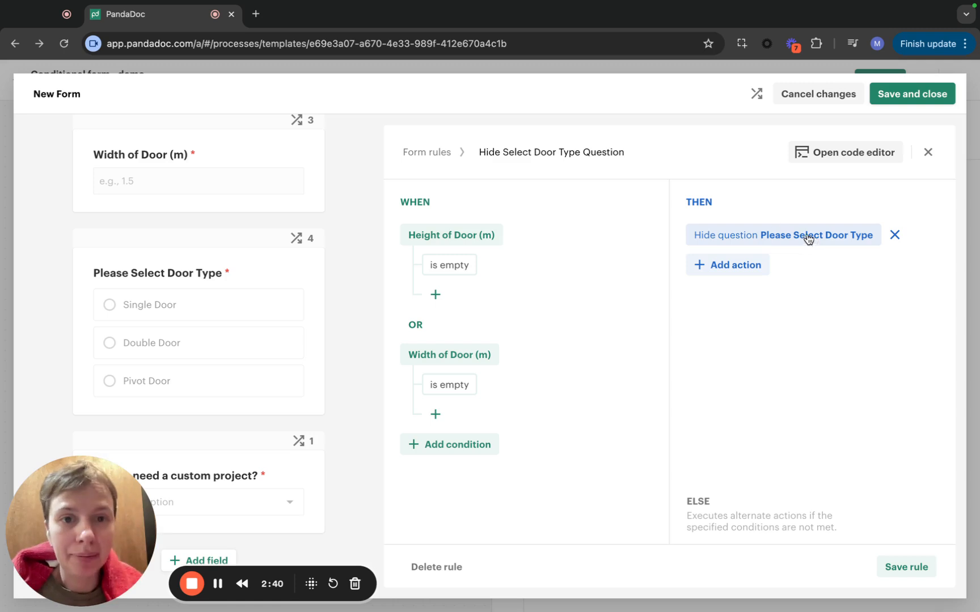
# - Examine the conditions and action of the Show Select Door Type Question rule, and return to the list of form rules
pyautogui.click(433, 156)
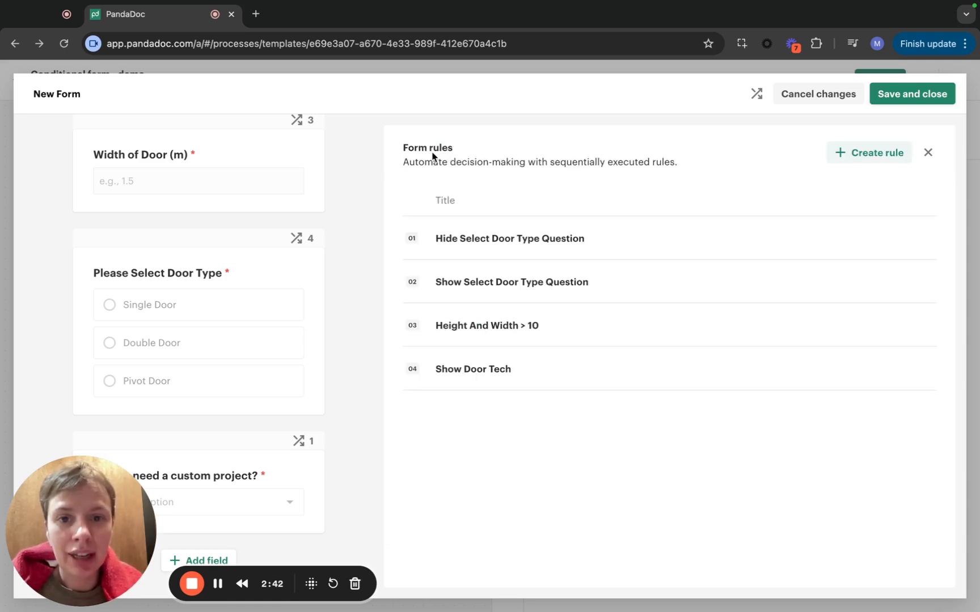
pyautogui.click(540, 298)
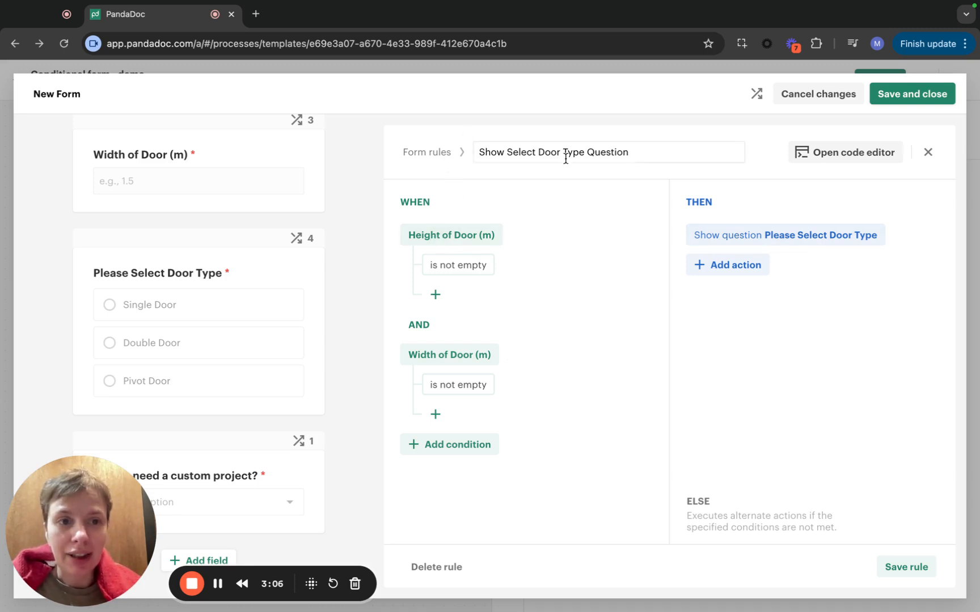
pyautogui.click(438, 153)
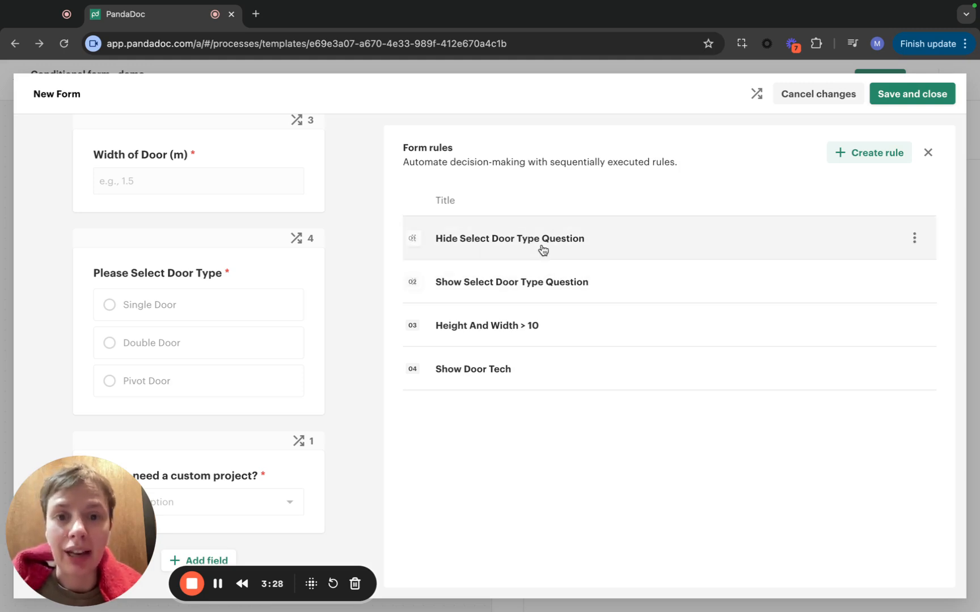
# - Create a new form rule with the condition that Height of Door (m) is not empty
pyautogui.click(872, 158)
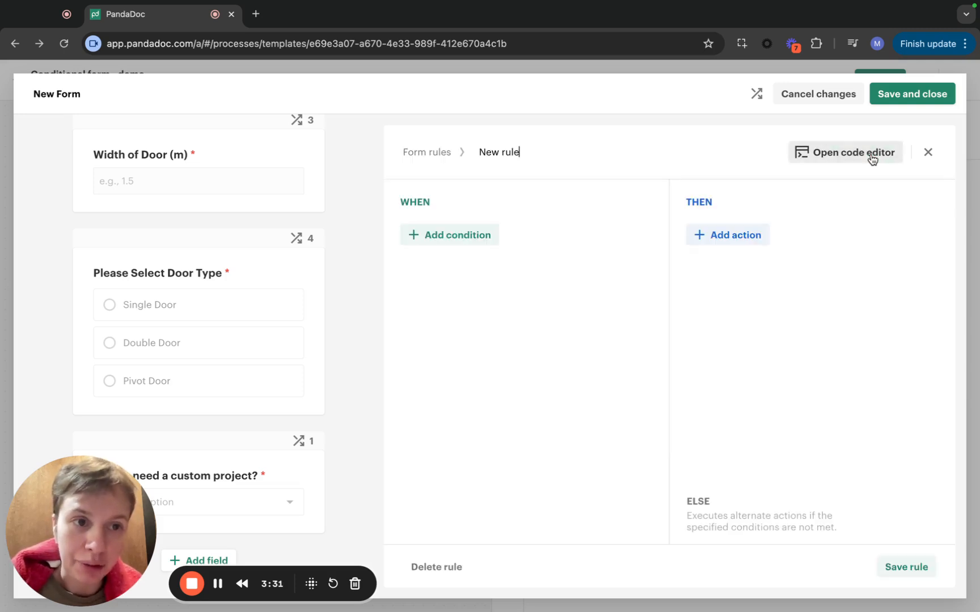
pyautogui.click(470, 241)
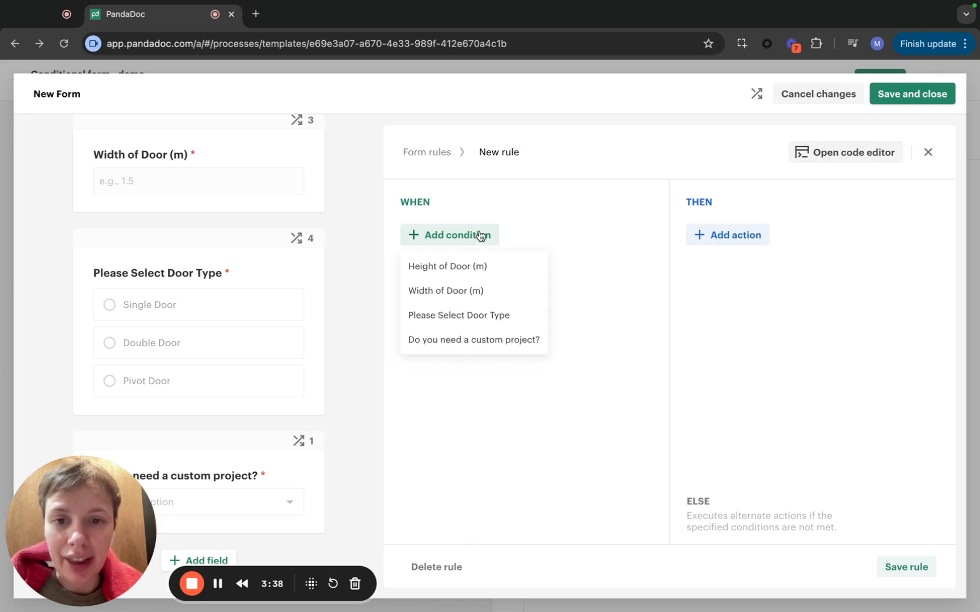
pyautogui.click(425, 274)
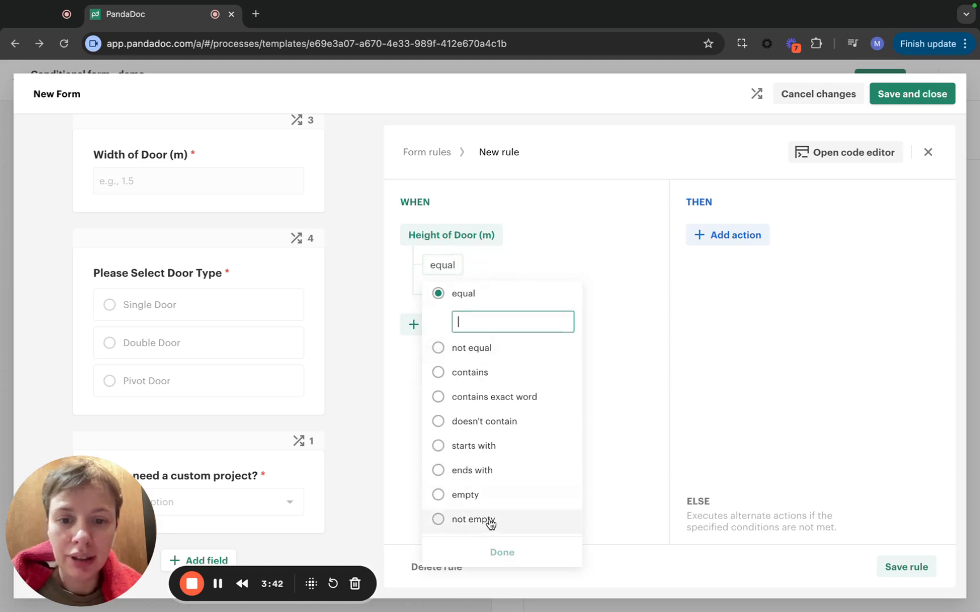
pyautogui.click(513, 522)
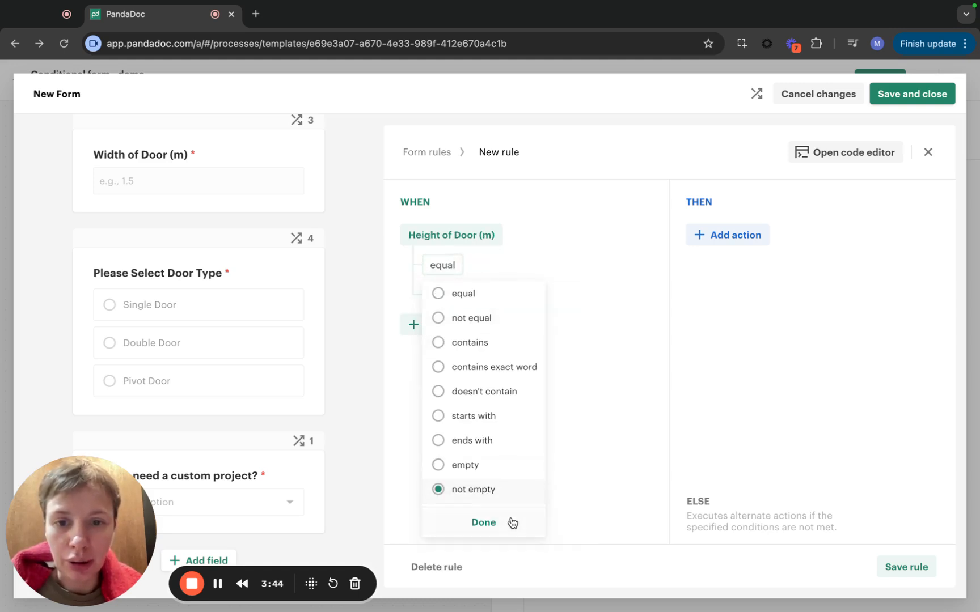
pyautogui.click(514, 521)
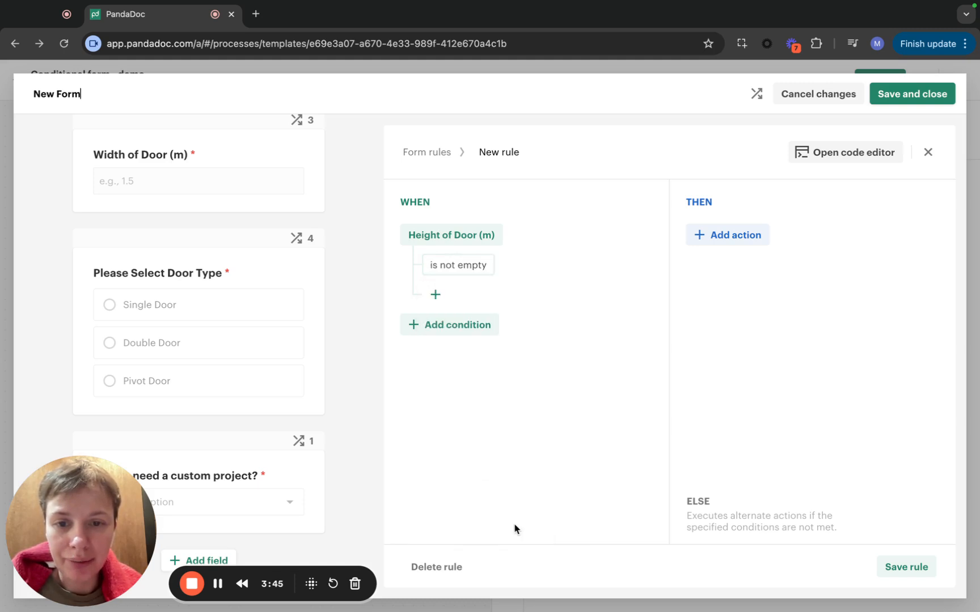
# - Add a second condition to the new rule requiring that Width of Door (m) is not empty
pyautogui.click(413, 324)
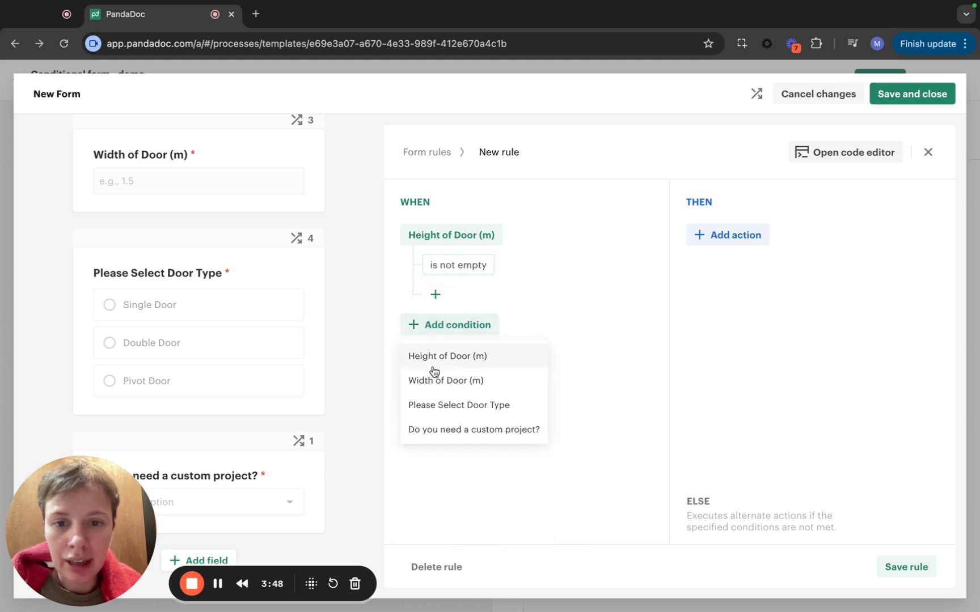
pyautogui.click(472, 380)
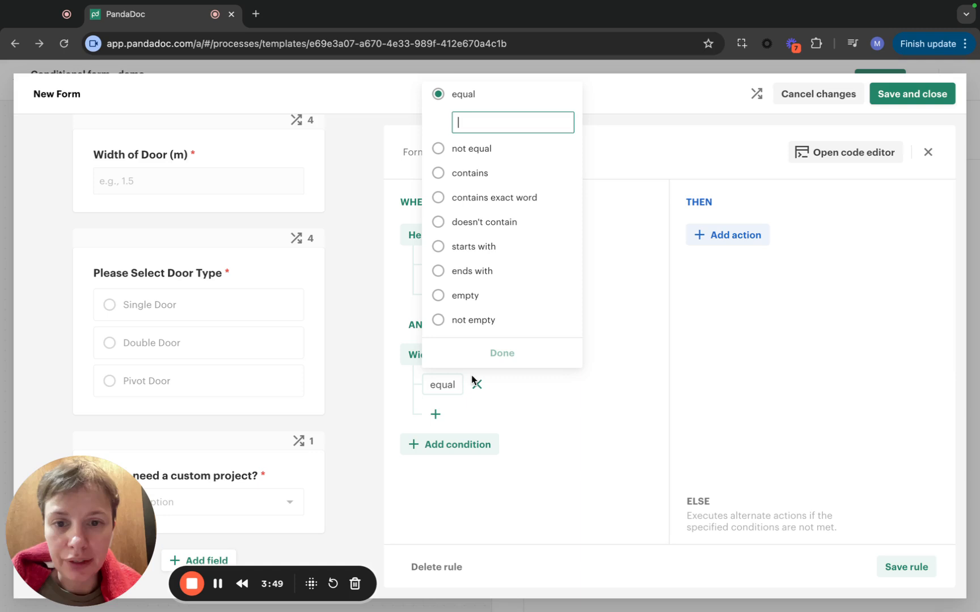
pyautogui.click(474, 323)
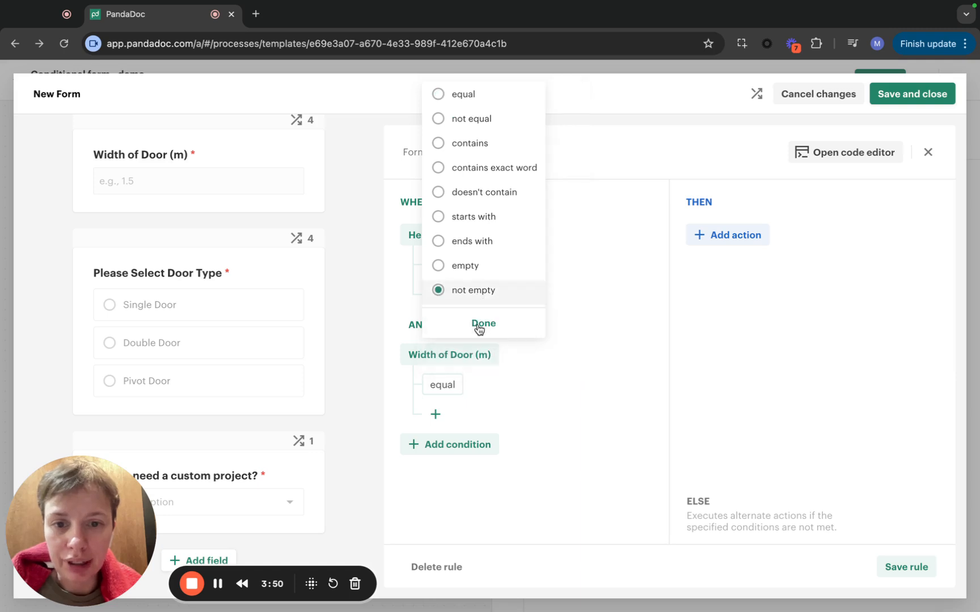
pyautogui.click(515, 324)
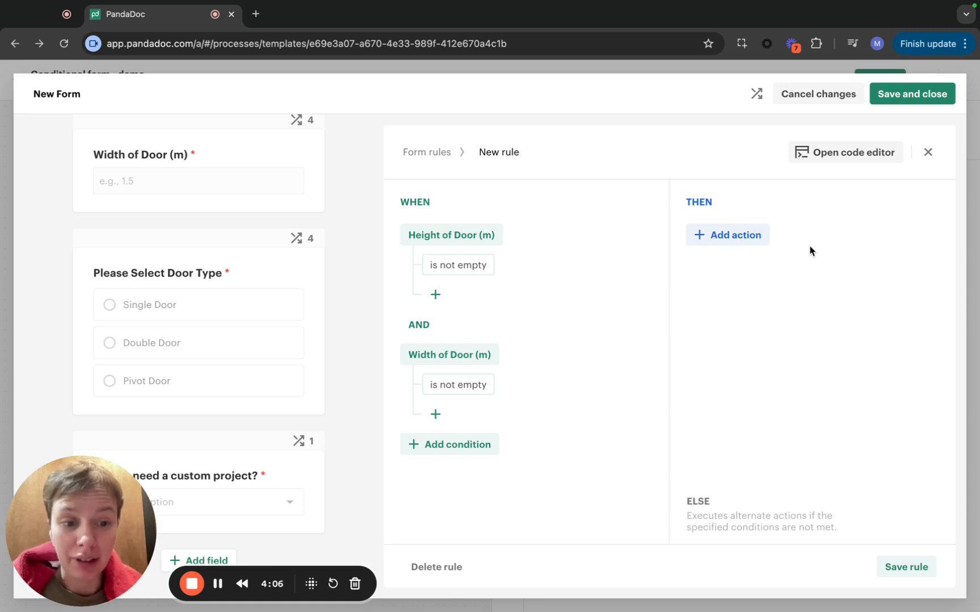
# - Add an ELSE section that hides the Please Select Door Type question, and save the rule
pyautogui.moveTo(736, 511)
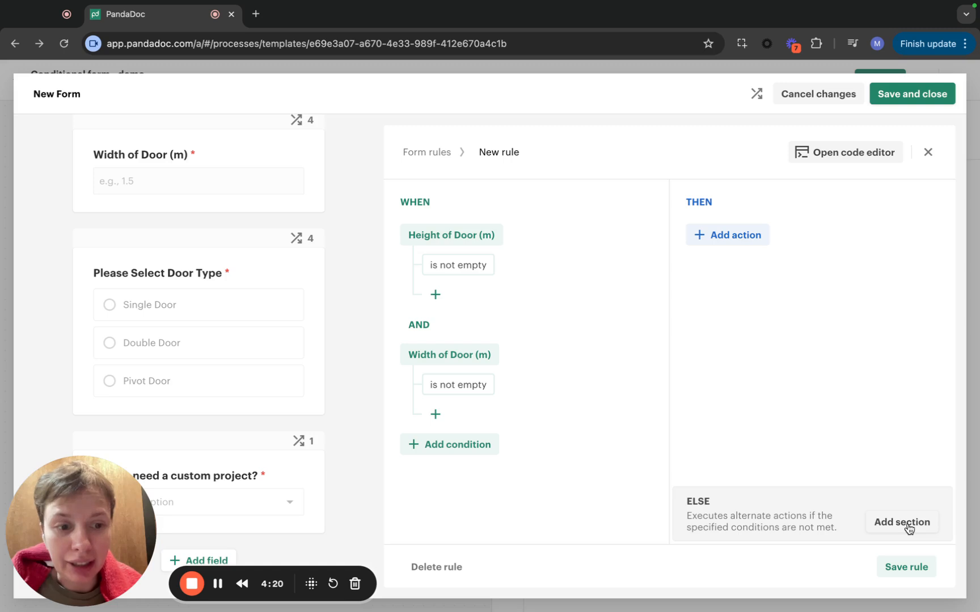
pyautogui.click(908, 525)
pyautogui.click(711, 319)
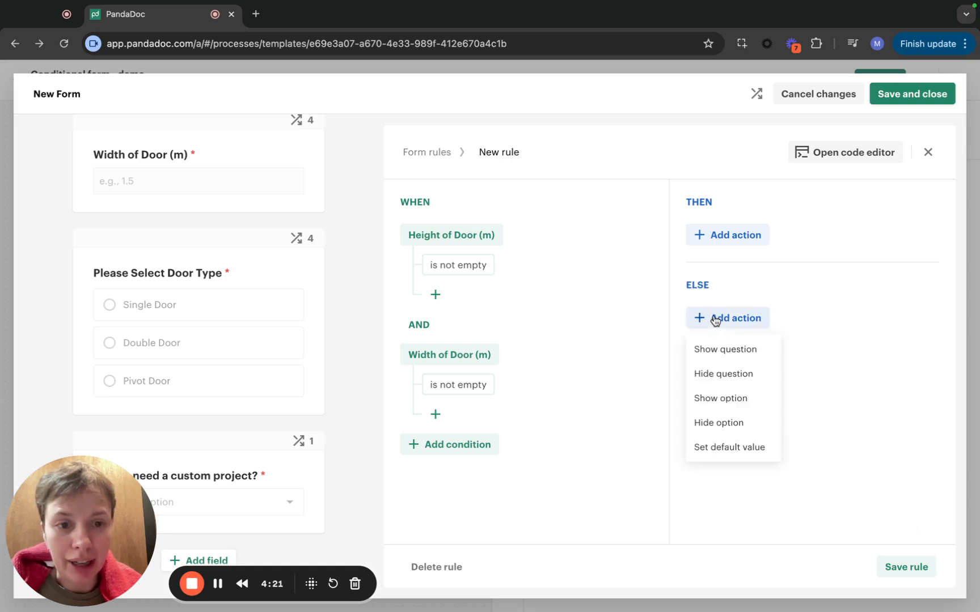
pyautogui.click(712, 376)
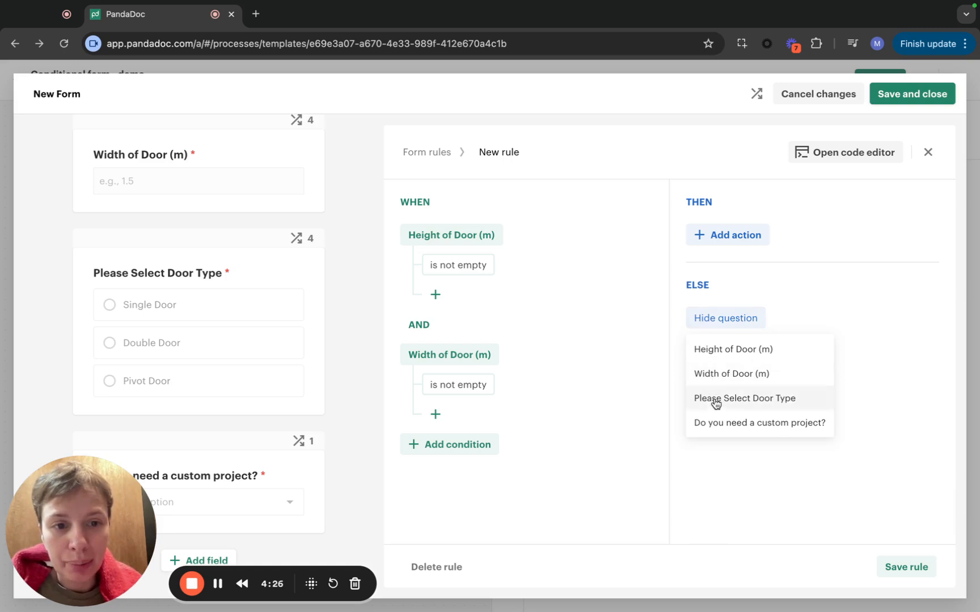
pyautogui.click(715, 401)
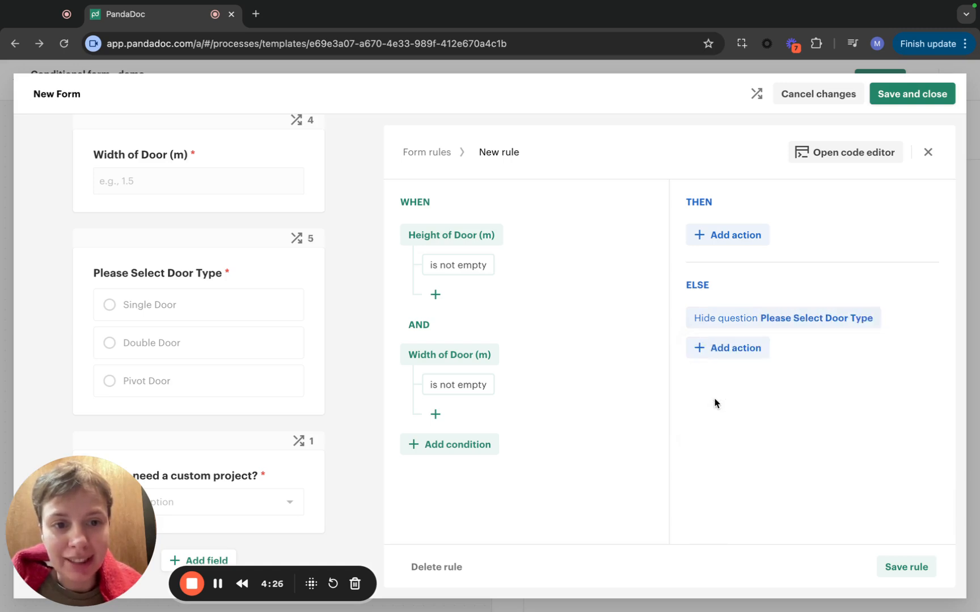
pyautogui.click(905, 568)
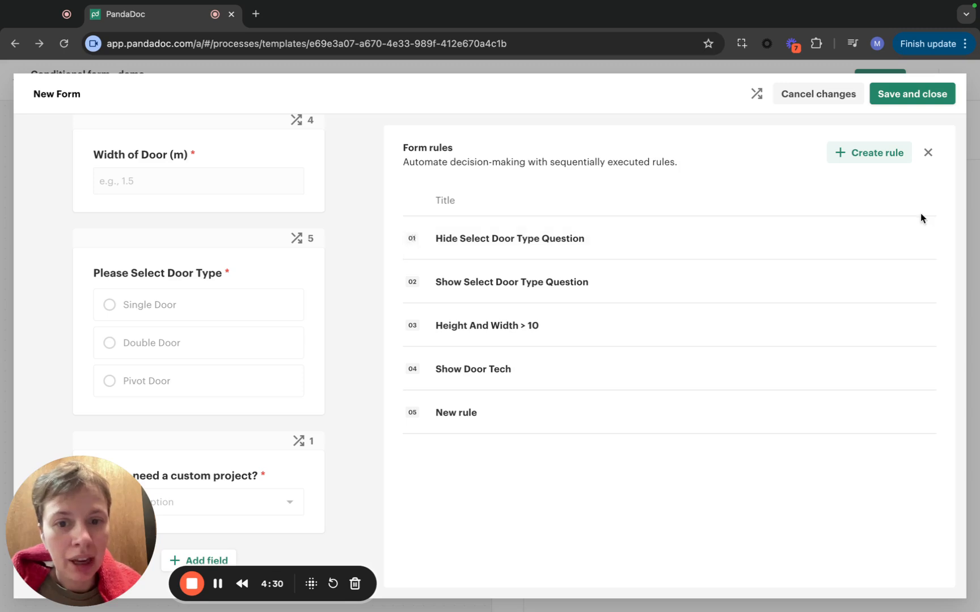
# - Rename the newly created rule as Show Door Type new and save it
pyautogui.click(683, 422)
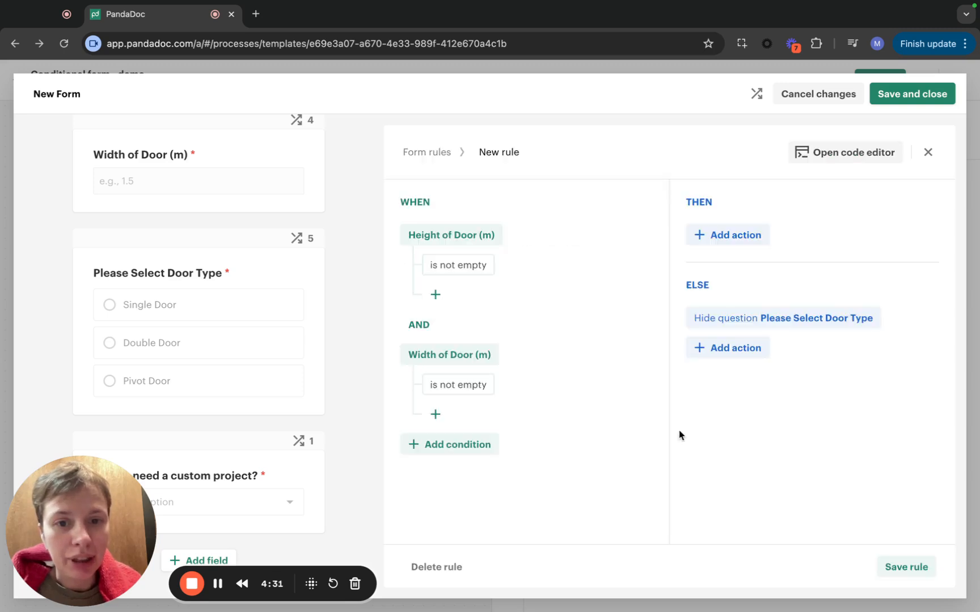
pyautogui.click(506, 154)
pyautogui.write('Show Door Type new')
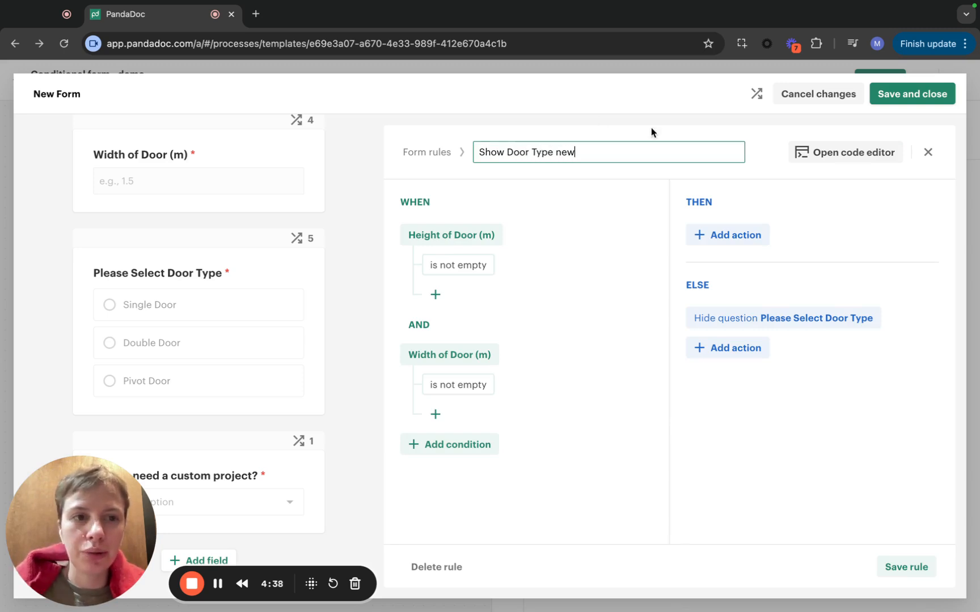
pyautogui.click(773, 151)
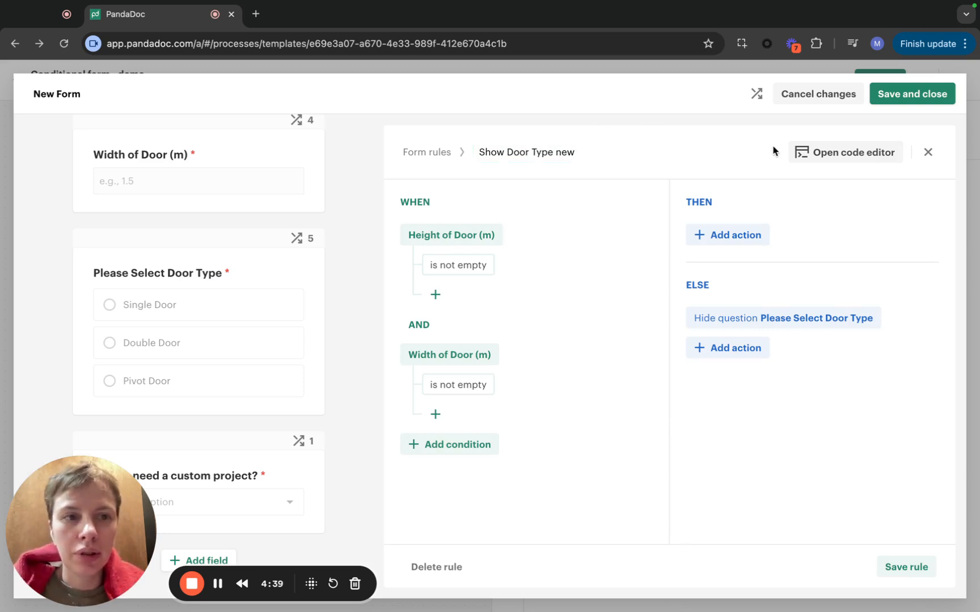
pyautogui.click(901, 567)
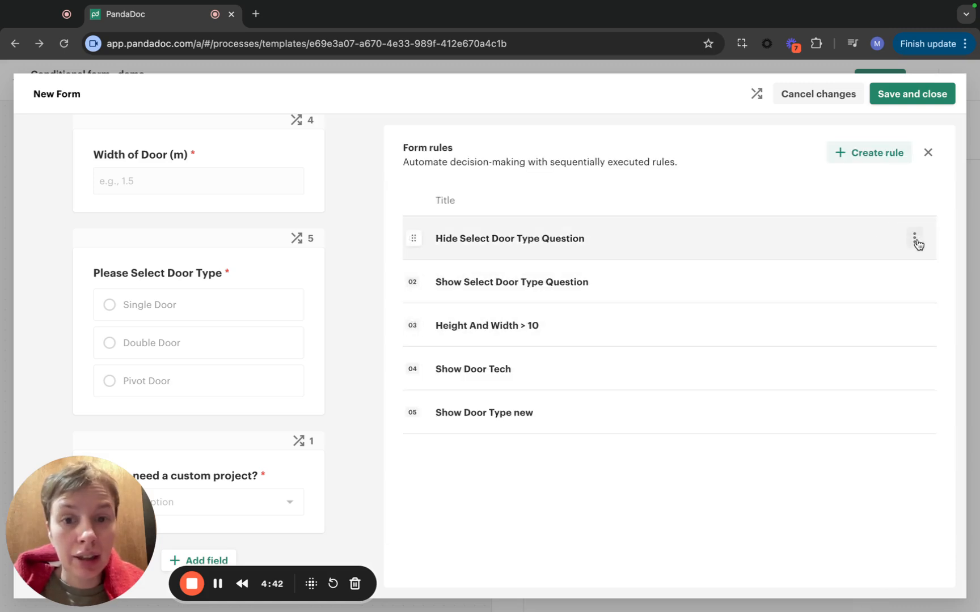
# - Delete the Hide and Show Select Door Type Question rules and move Show Door Type new to the first position in the list
pyautogui.click(915, 239)
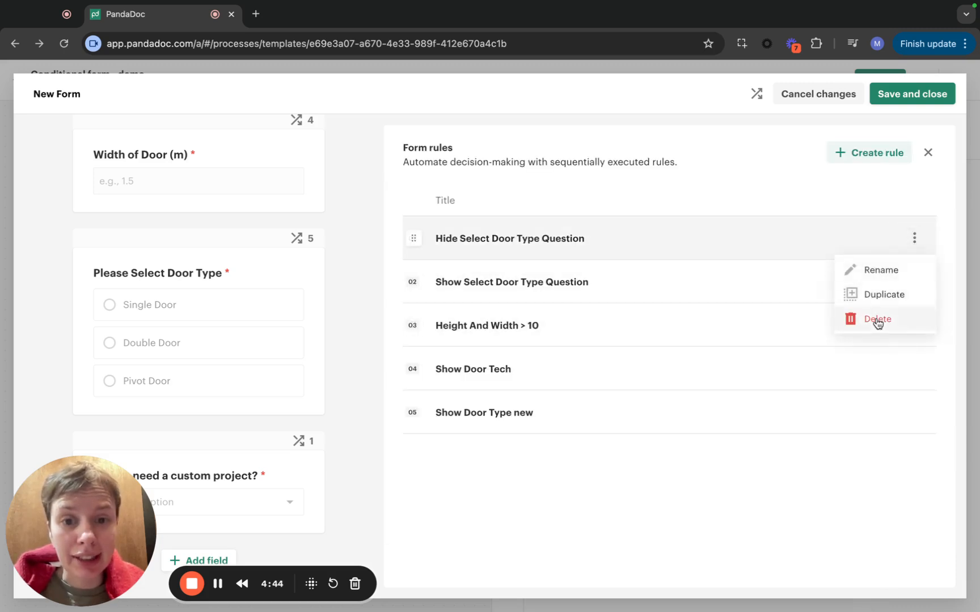
pyautogui.click(877, 321)
pyautogui.click(914, 238)
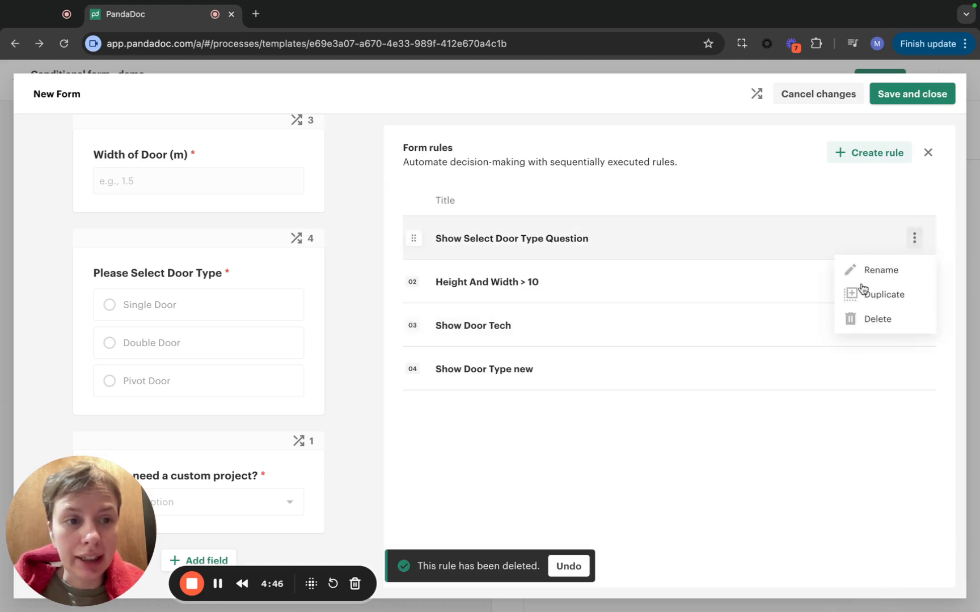
pyautogui.click(914, 238)
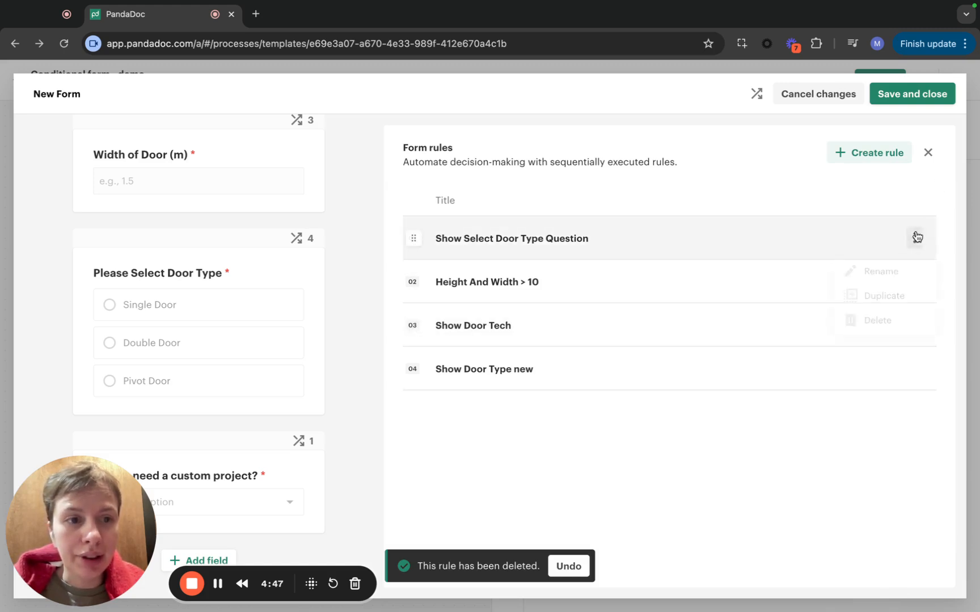
pyautogui.click(873, 322)
pyautogui.moveTo(412, 325); pyautogui.dragTo(419, 218)
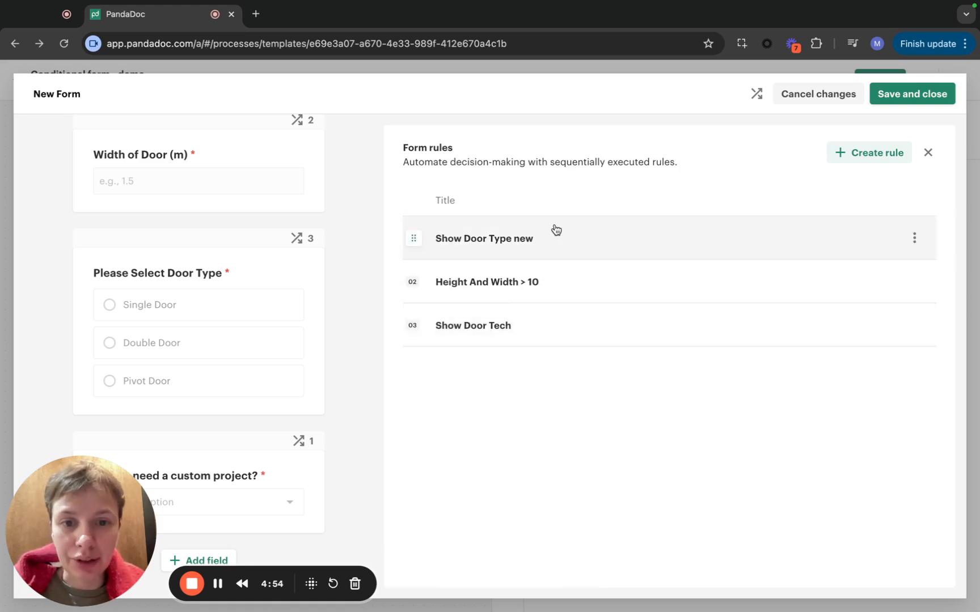
# - Open the Height And Width > 10 rule and examine its height condition and operators alongside the form's size questions
pyautogui.click(486, 282)
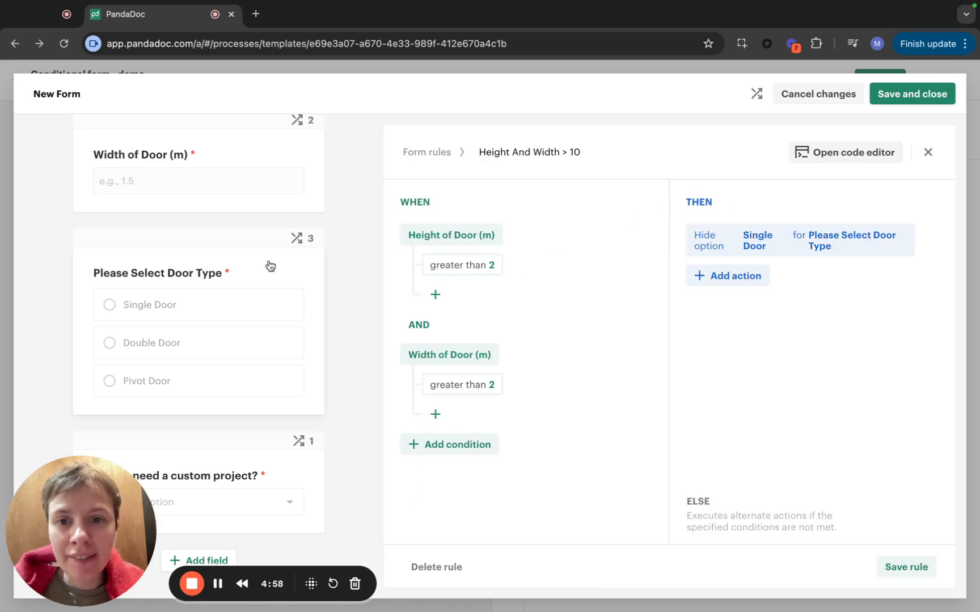
pyautogui.scroll(4, 306, 466)
pyautogui.scroll(-4, 301, 316)
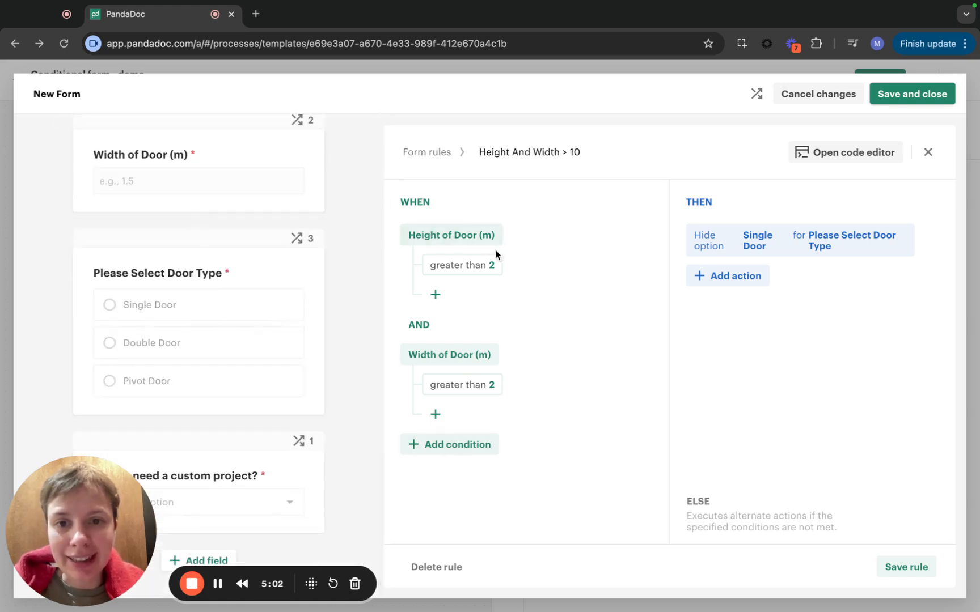
pyautogui.scroll(4, 247, 429)
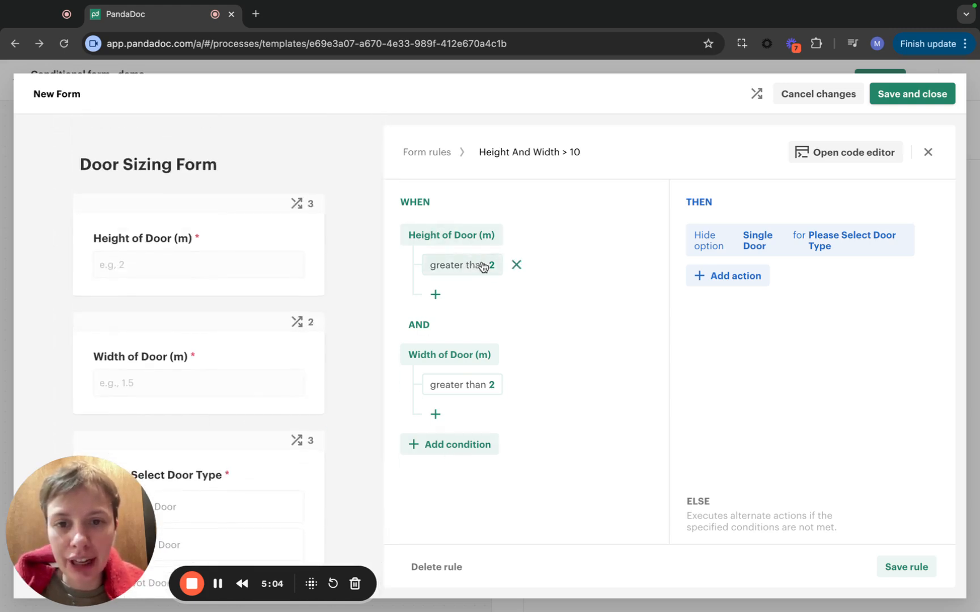
pyautogui.click(457, 269)
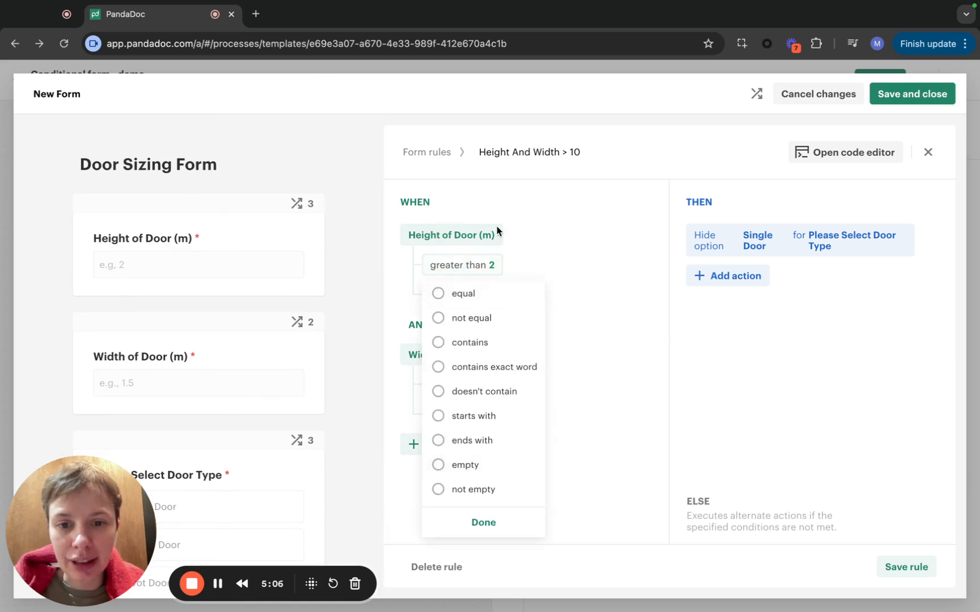
pyautogui.click(609, 297)
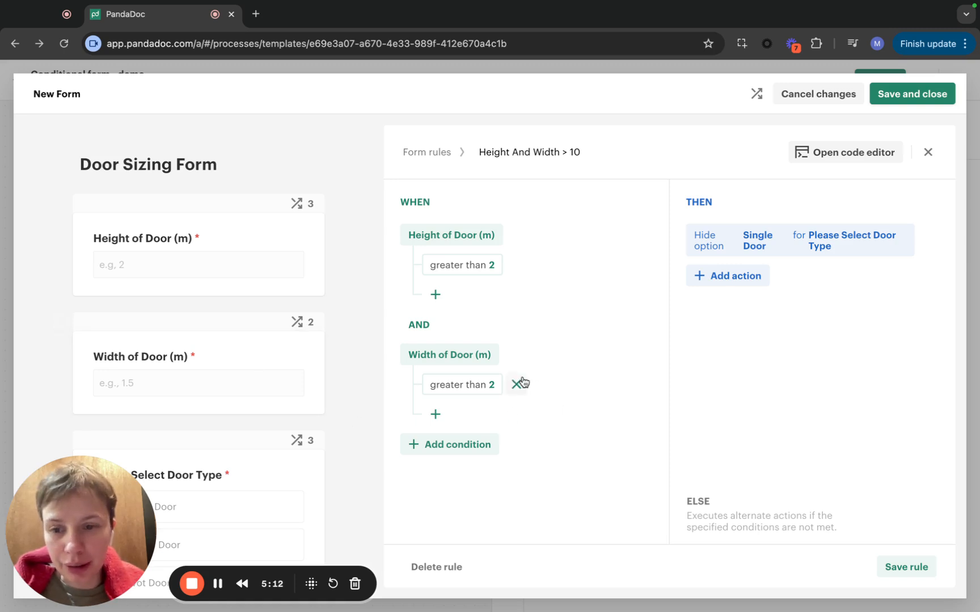
# - Examine the rule's hide-option action and the other available action types, and save the rule to return to the list
pyautogui.scroll(-3, 232, 359)
pyautogui.scroll(-1, 232, 359)
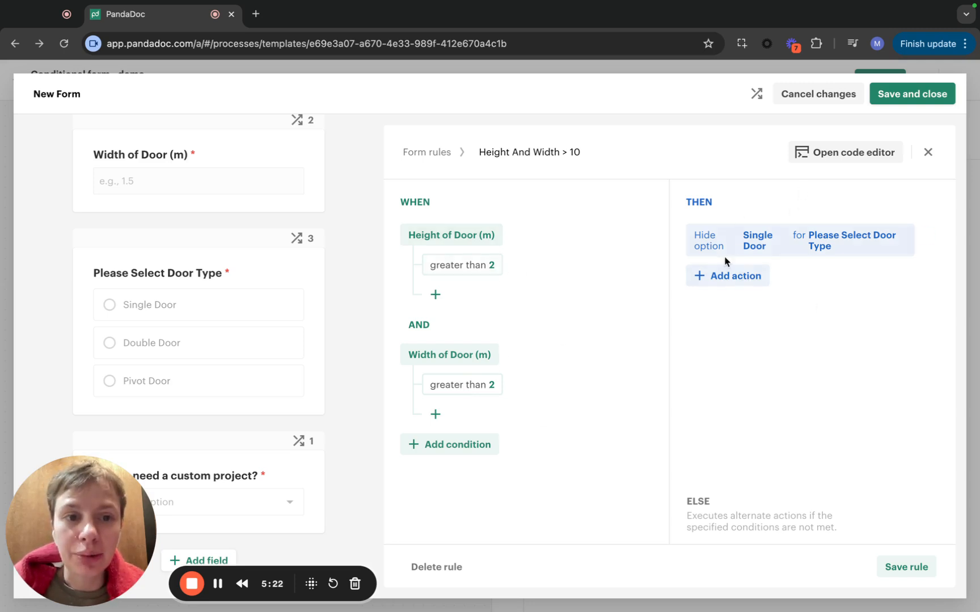
pyautogui.click(723, 279)
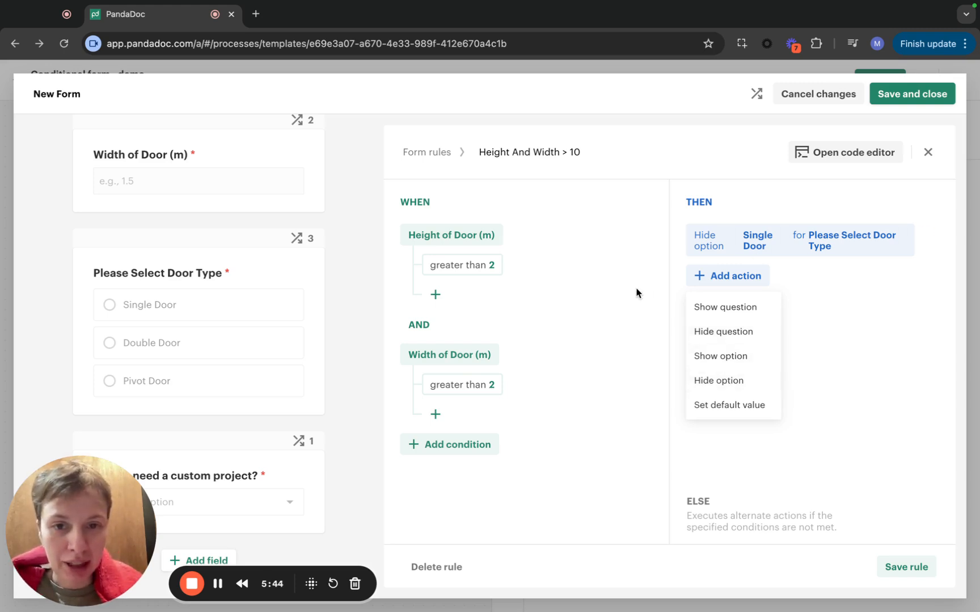
pyautogui.click(587, 315)
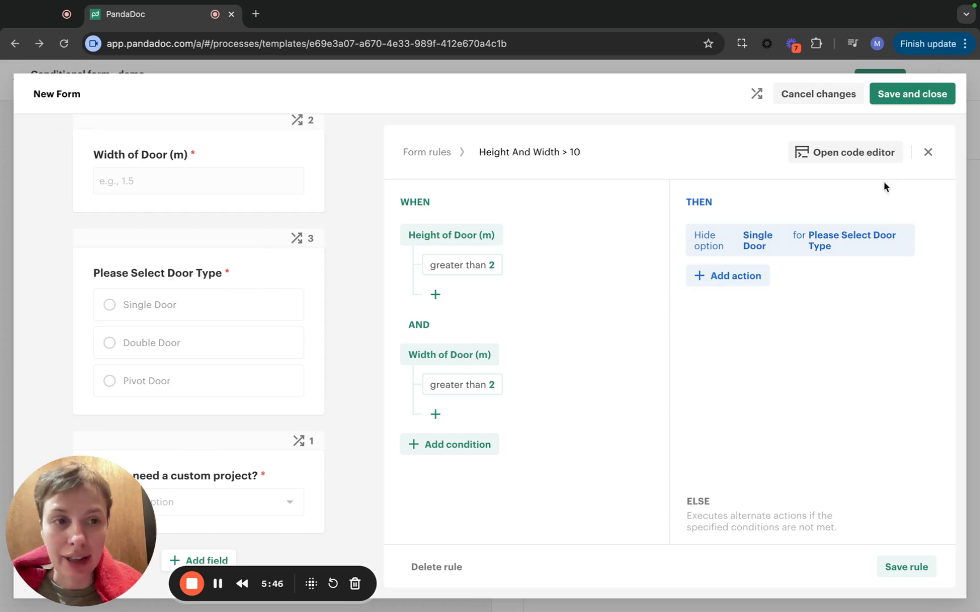
pyautogui.click(905, 568)
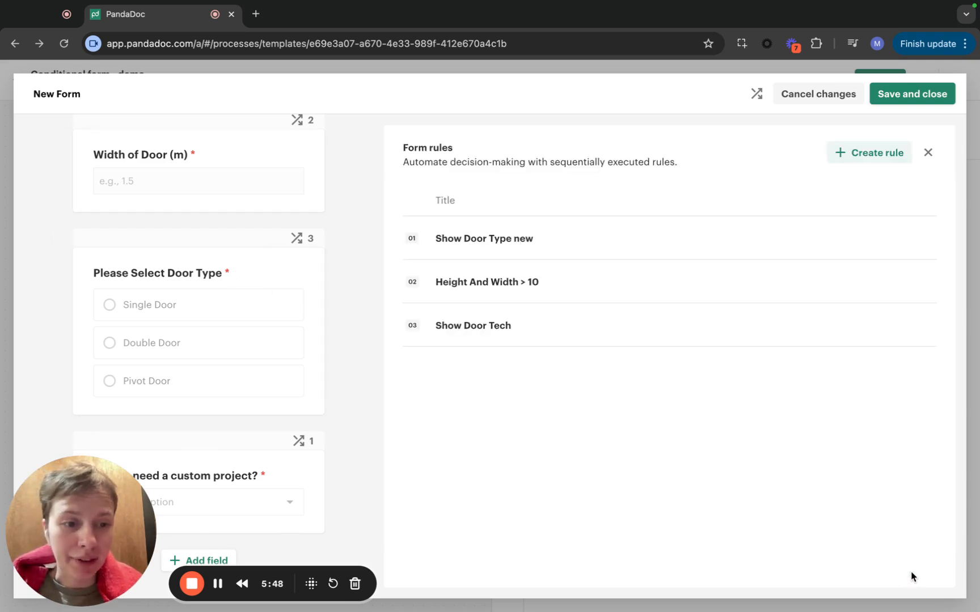
# - Open the Show Door Tech rule and examine its door type and height conditions alongside the form's questions
pyautogui.click(584, 326)
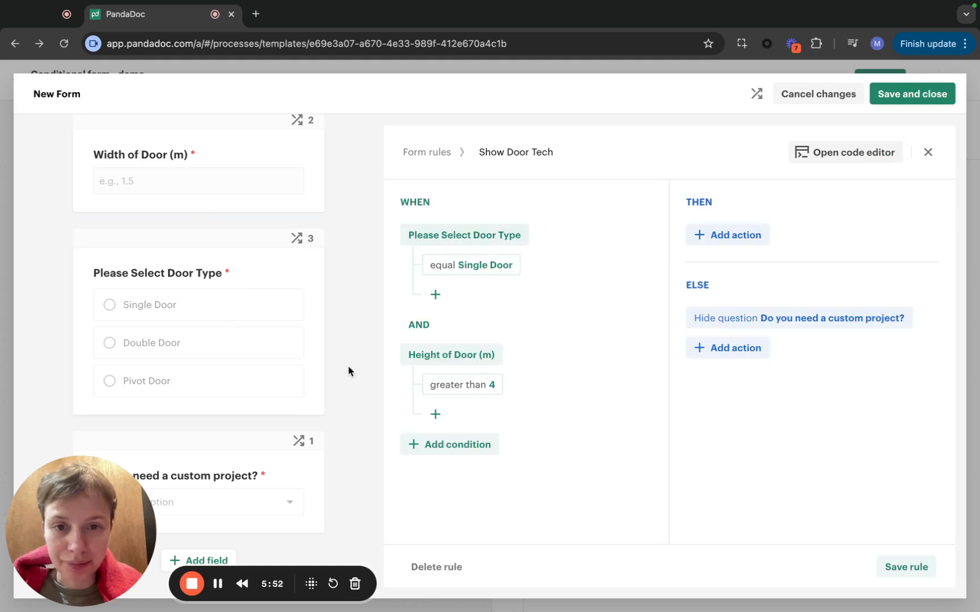
pyautogui.scroll(3, 350, 370)
pyautogui.scroll(-3, 349, 368)
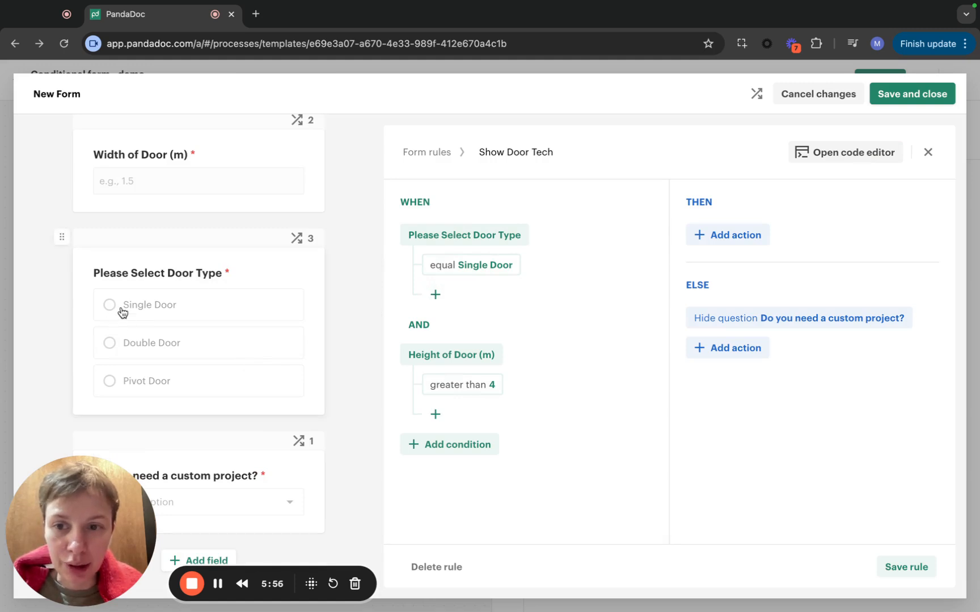
pyautogui.click(463, 267)
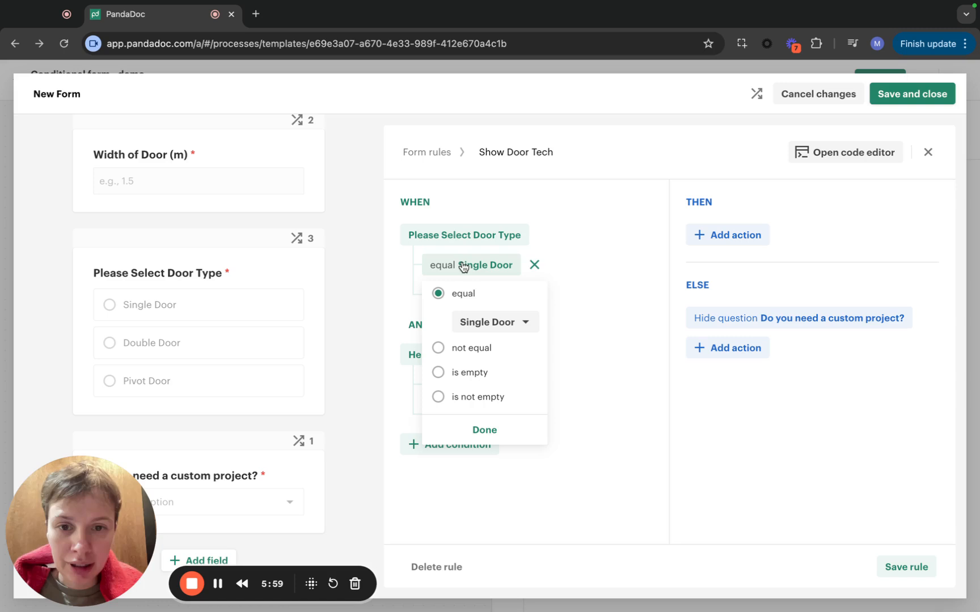
pyautogui.click(494, 322)
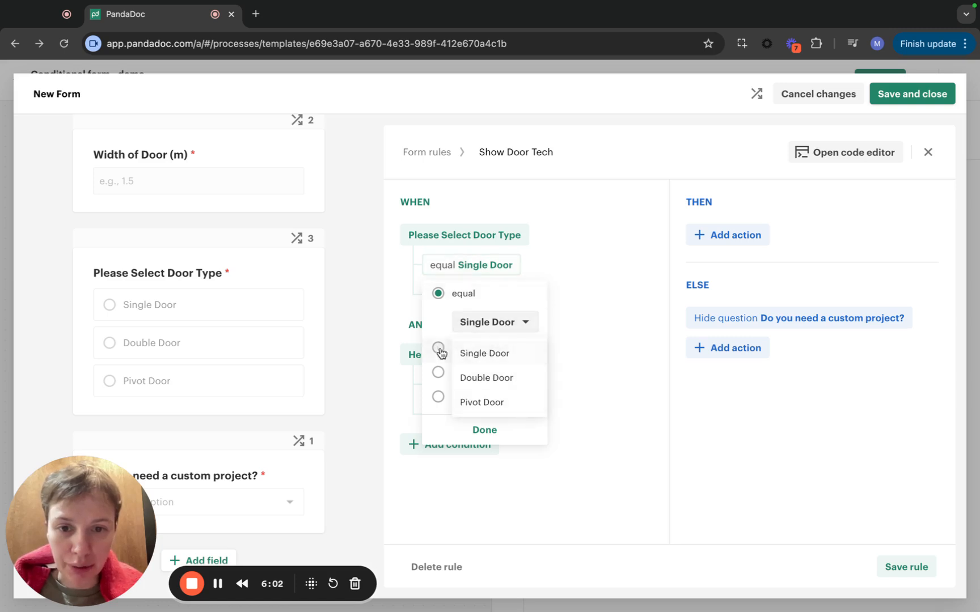
pyautogui.click(497, 354)
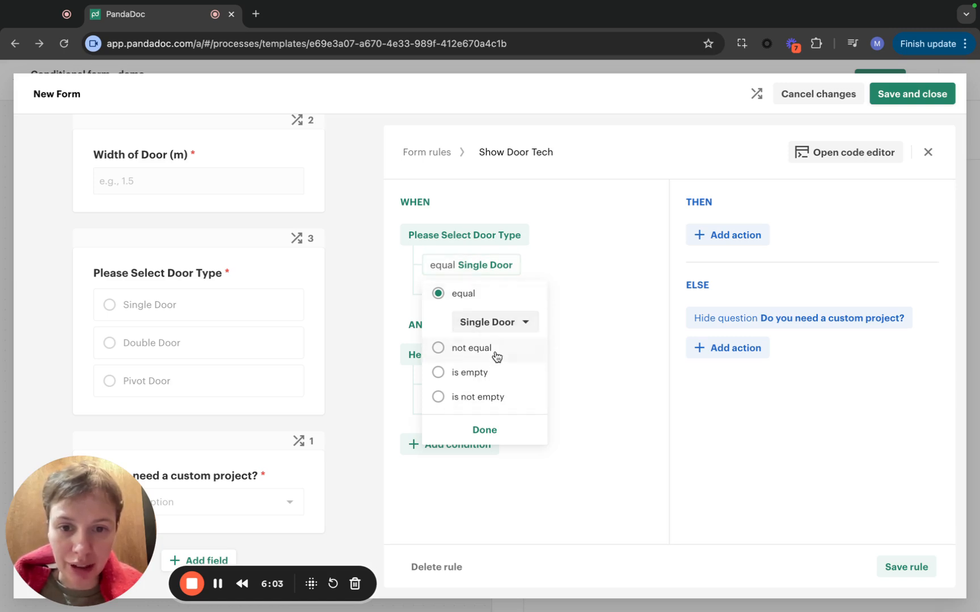
pyautogui.click(485, 430)
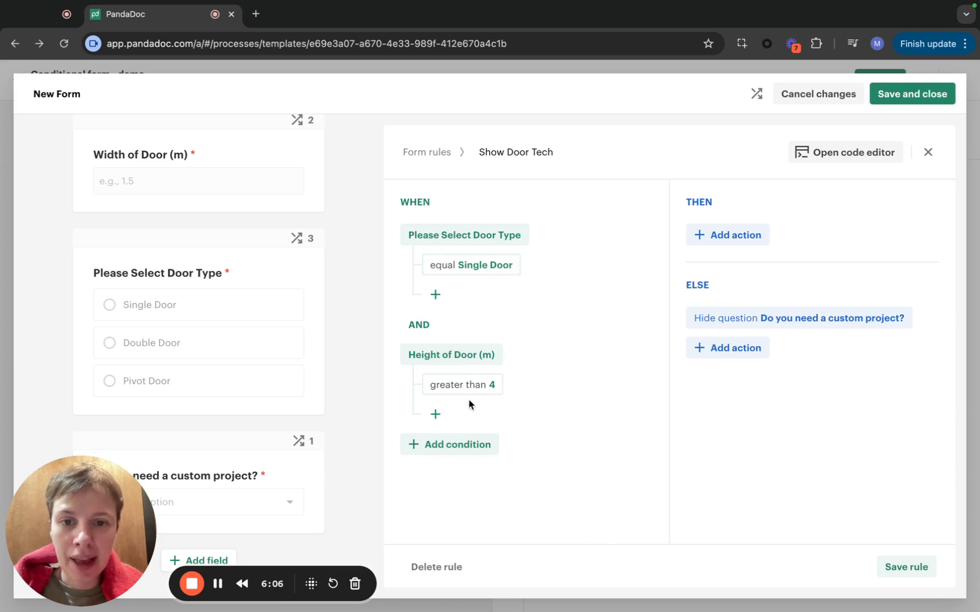
pyautogui.scroll(4, 301, 391)
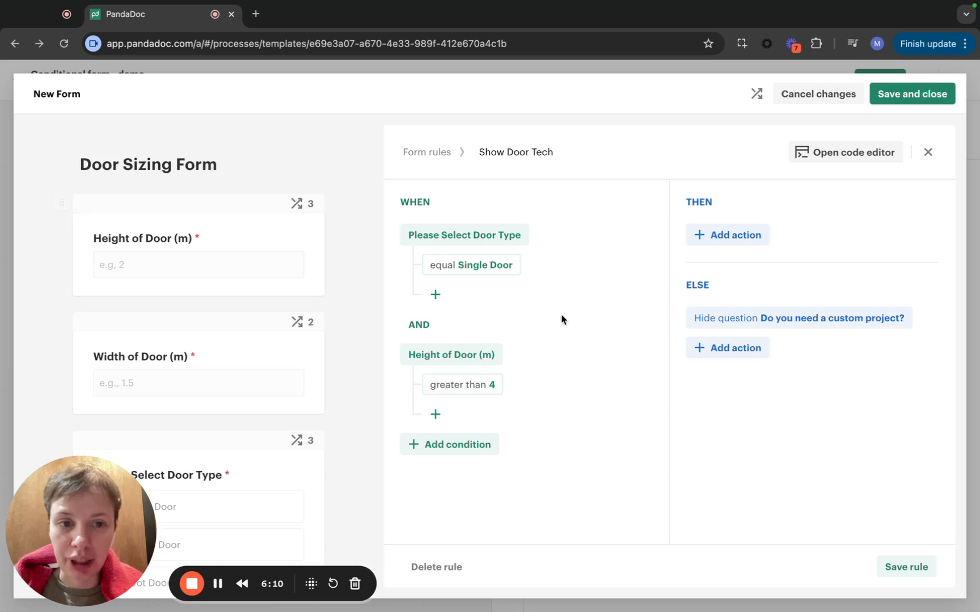
pyautogui.scroll(-4, 255, 306)
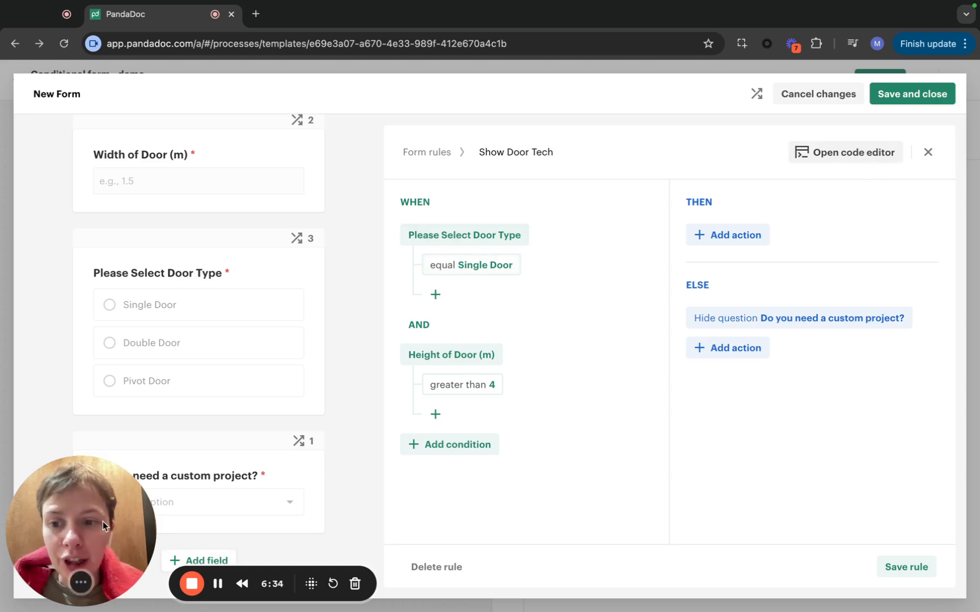
pyautogui.moveTo(103, 521); pyautogui.dragTo(92, 129)
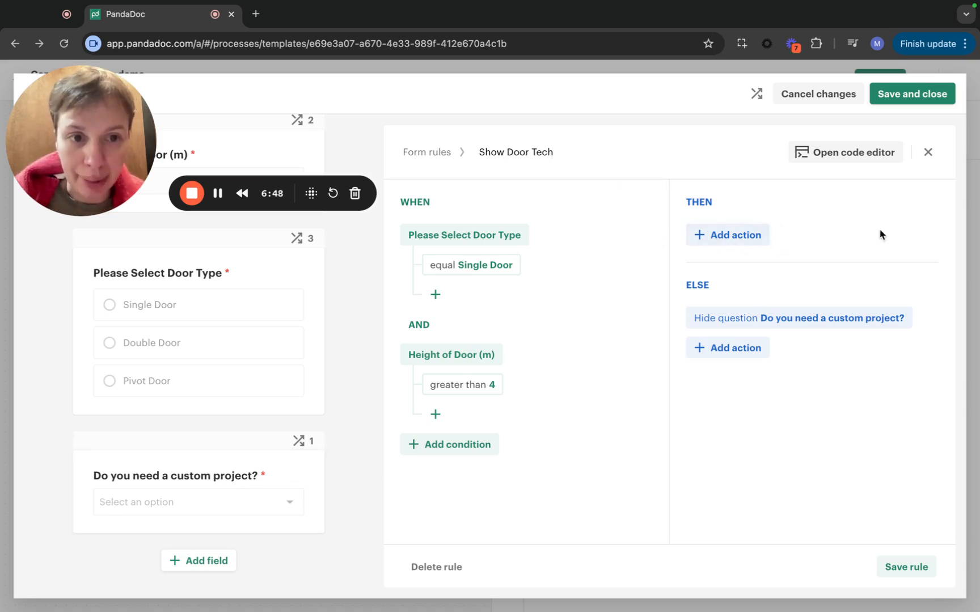
# - Add a THEN action that sets the default value Yes for the question Do you need a custom project?
pyautogui.click(744, 236)
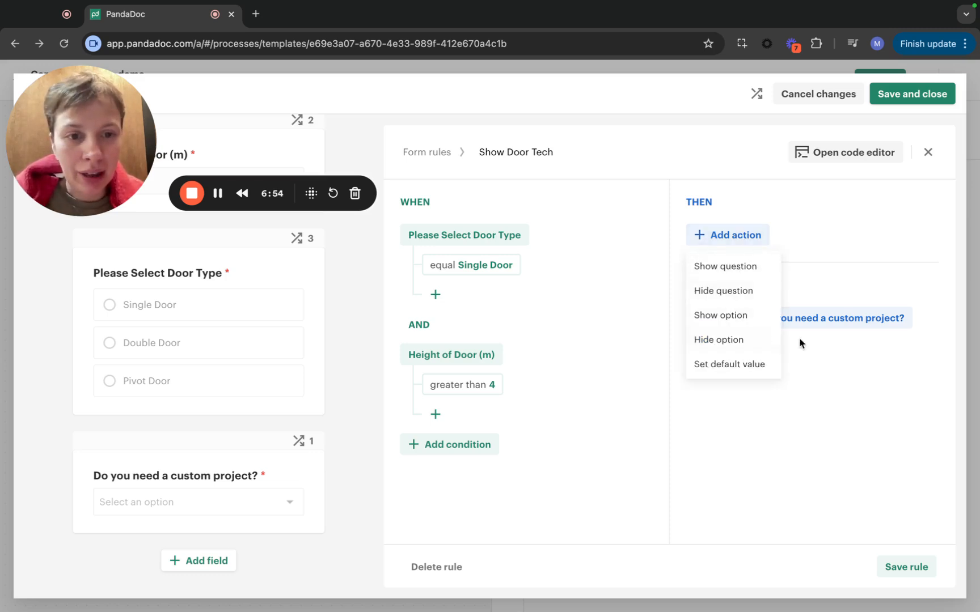
pyautogui.click(750, 363)
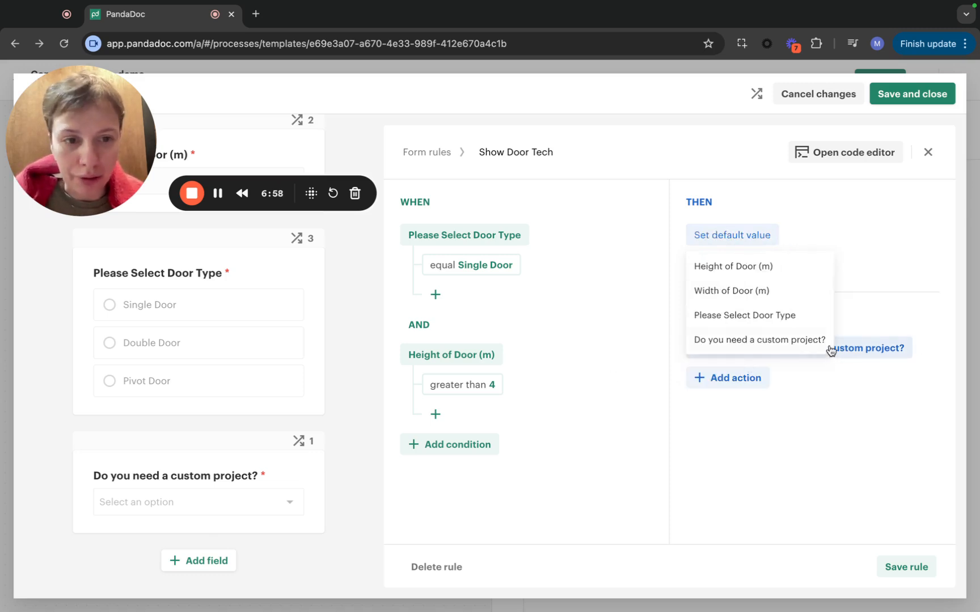
pyautogui.click(792, 339)
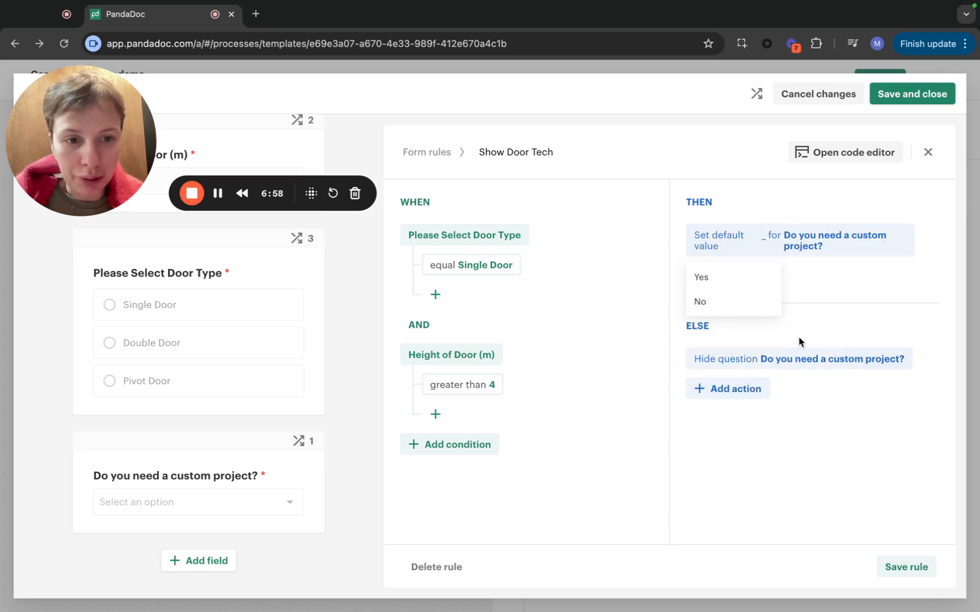
pyautogui.click(716, 281)
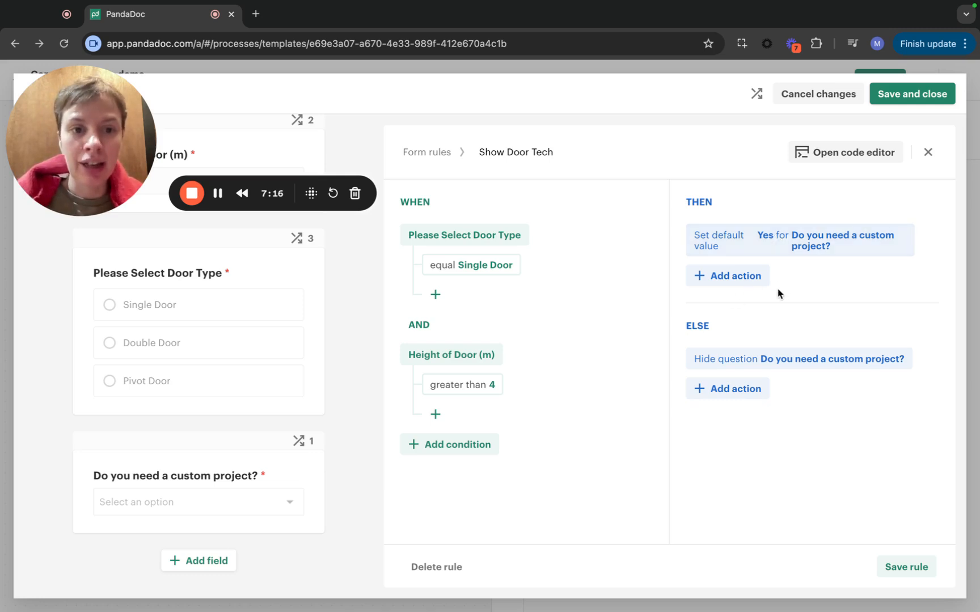
pyautogui.click(699, 284)
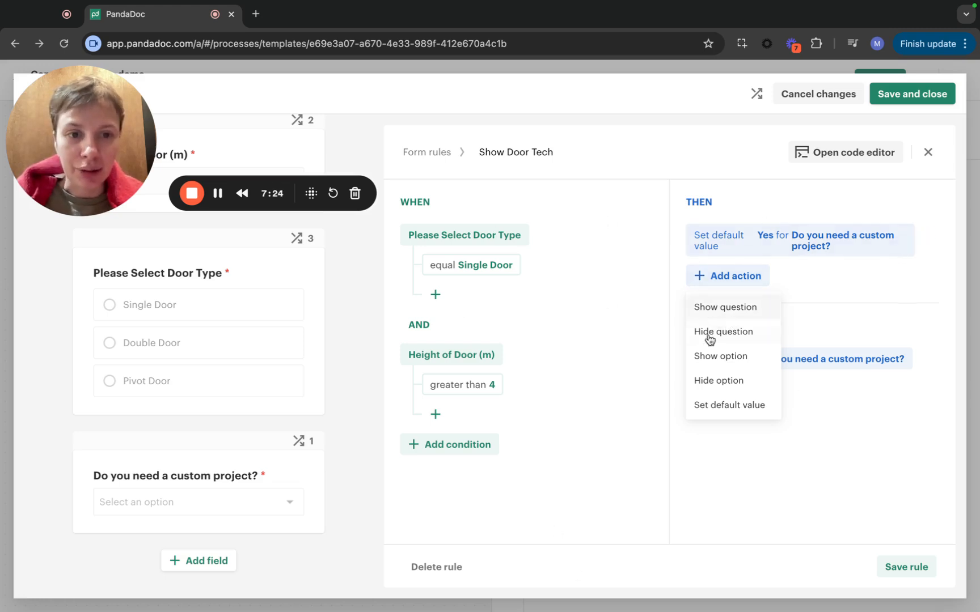
pyautogui.click(725, 310)
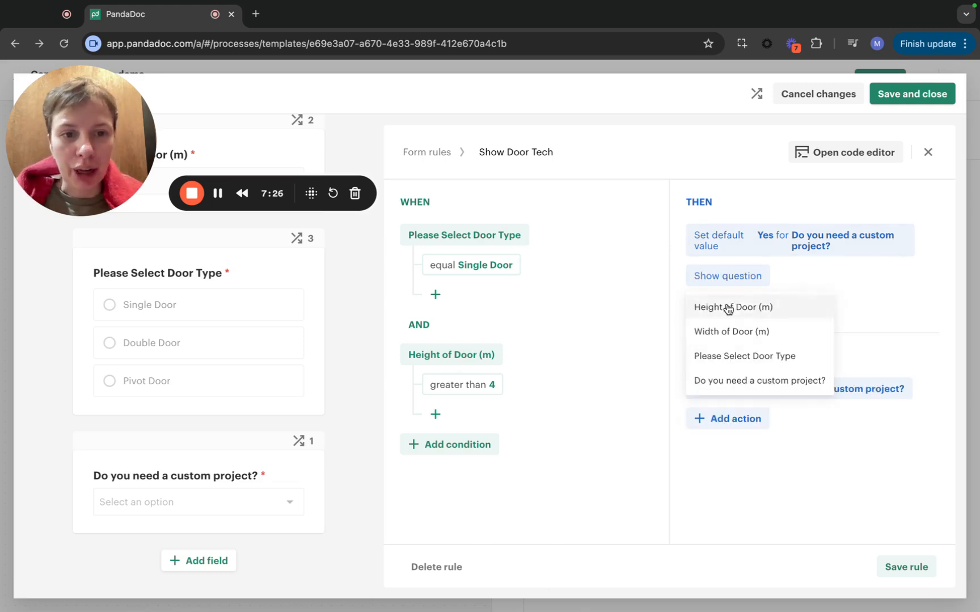
pyautogui.click(815, 381)
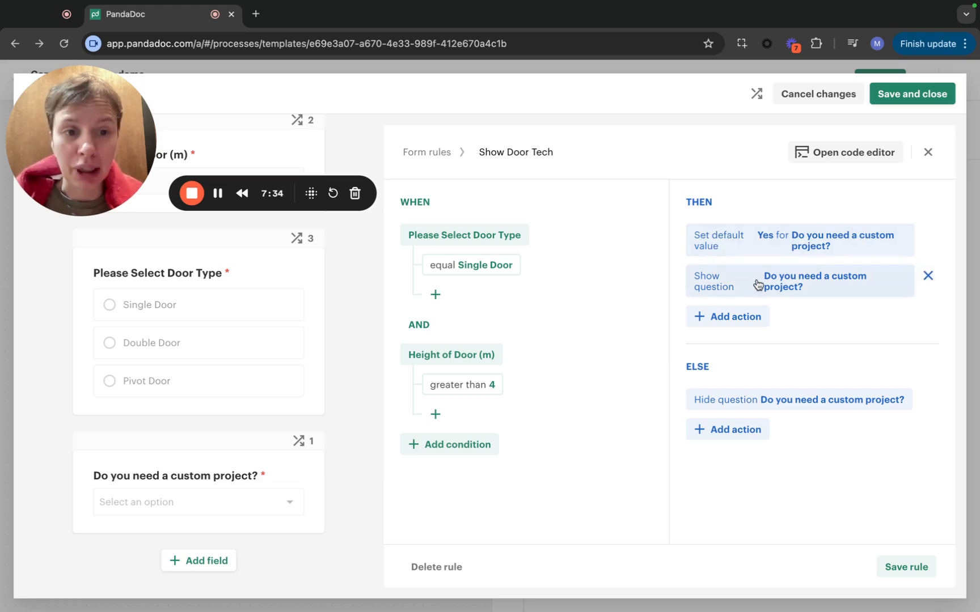
pyautogui.click(928, 278)
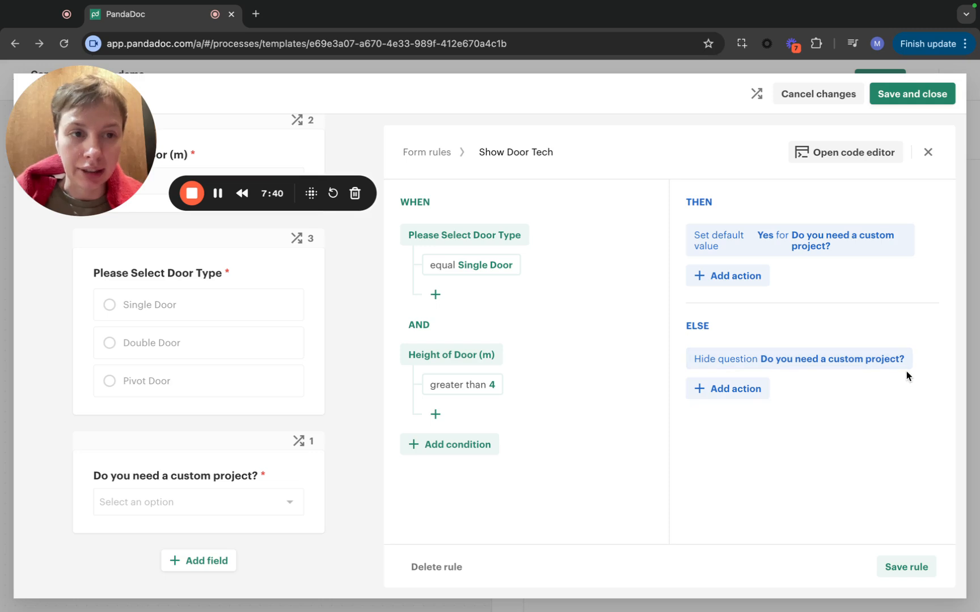
# - Save the Show Door Tech rule and save and close the form
pyautogui.click(906, 567)
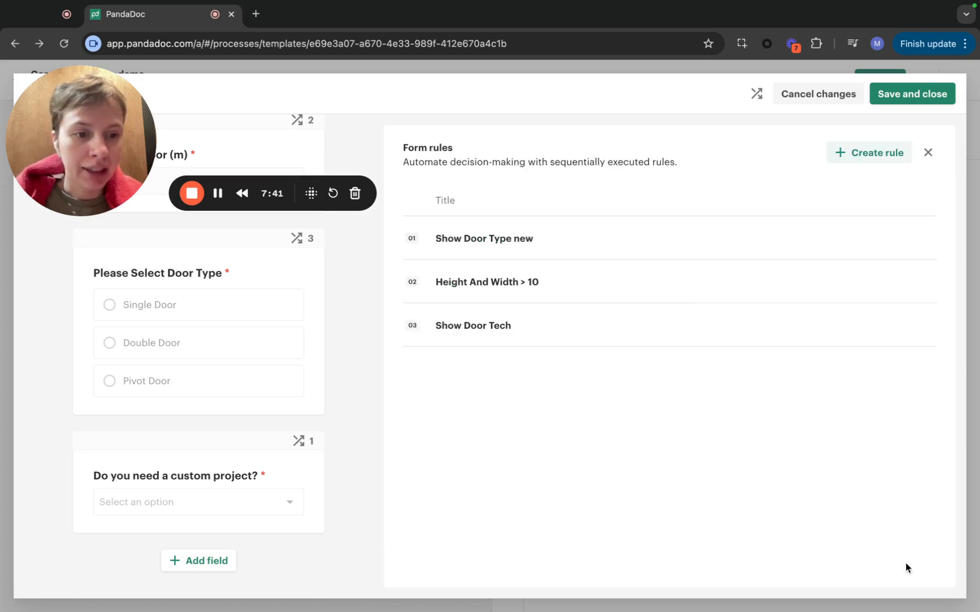
pyautogui.click(897, 98)
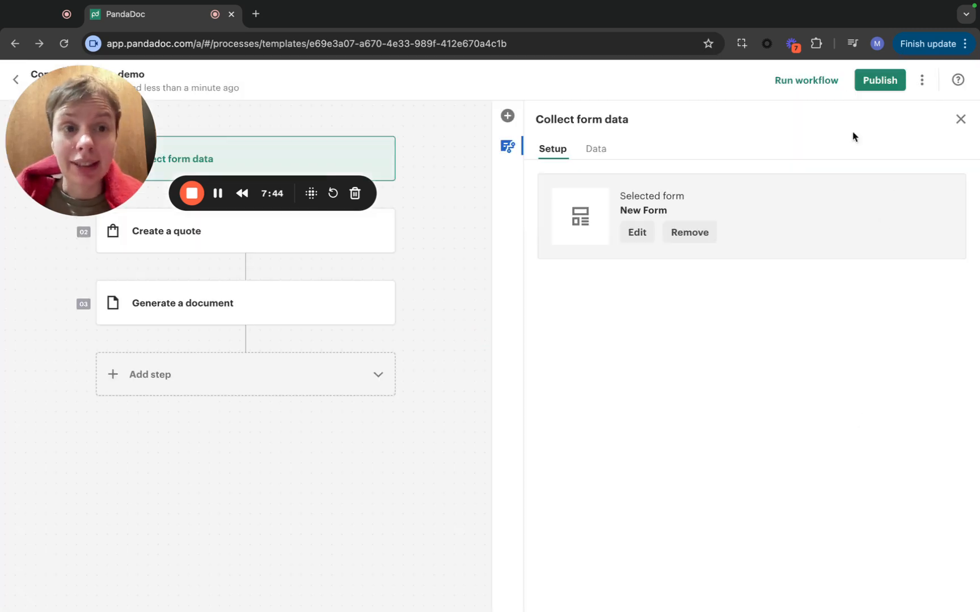
# - Run the workflow and fill in the door form with height 2, width 1 and the Single Door type
pyautogui.click(812, 78)
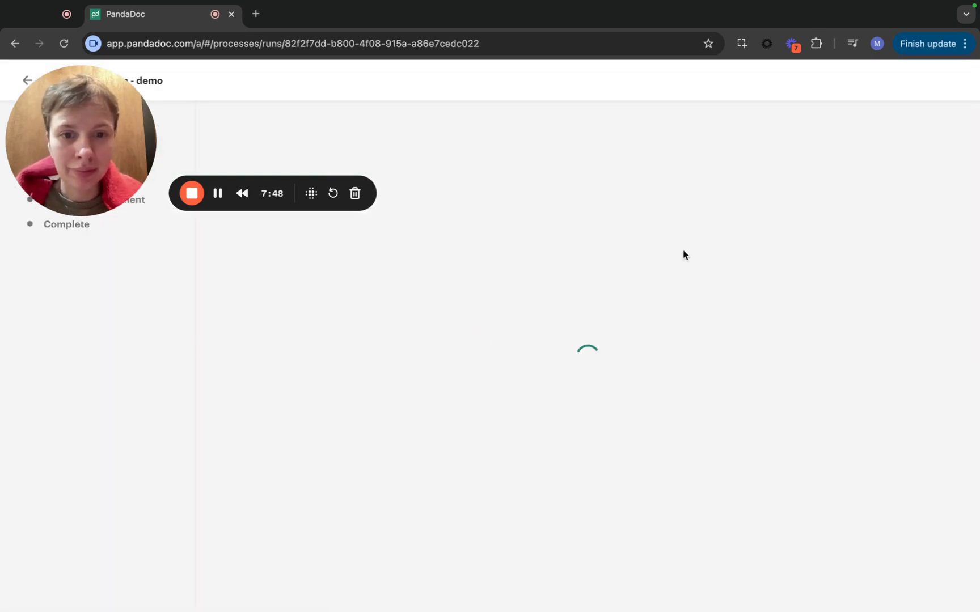
pyautogui.click(512, 203)
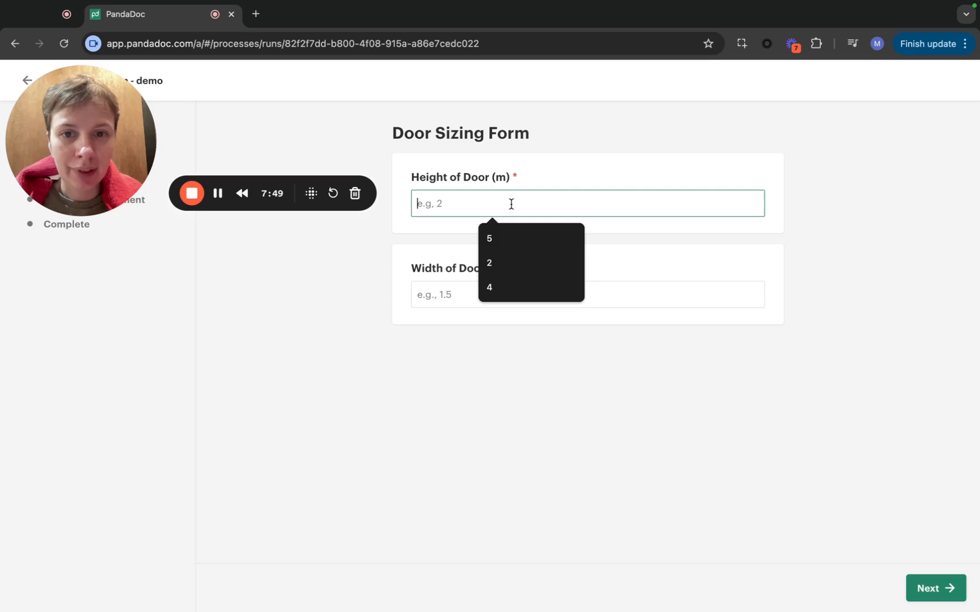
pyautogui.click(501, 260)
pyautogui.click(492, 294)
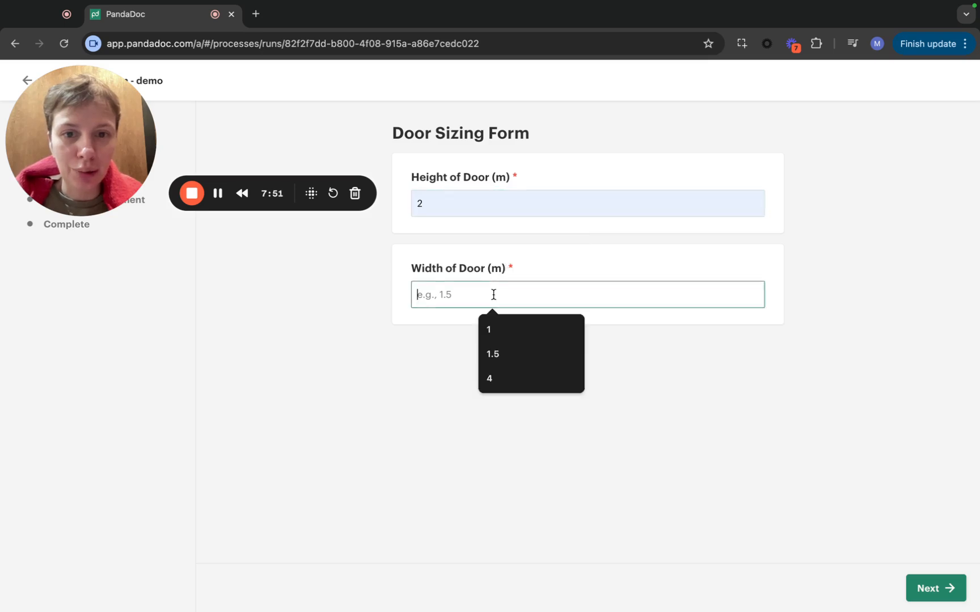
pyautogui.click(494, 331)
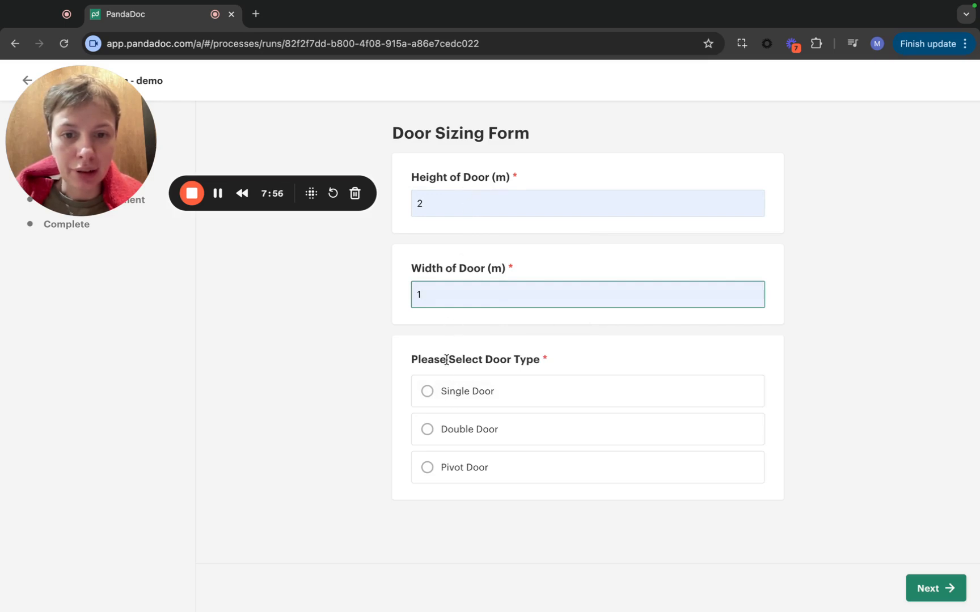
pyautogui.click(443, 403)
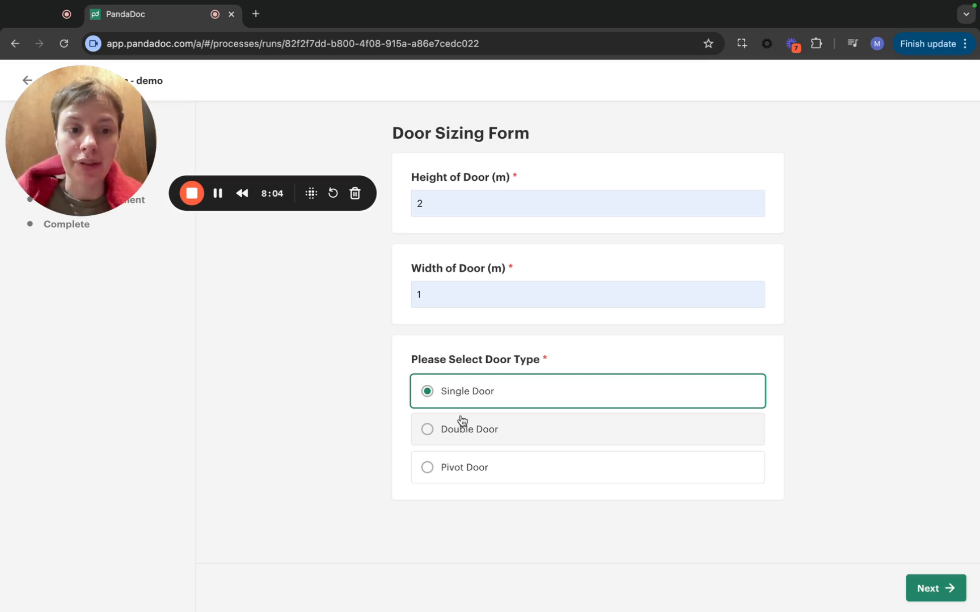
# - Change the door height to 6 and select Single Door again to test the custom project rule
pyautogui.click(506, 203)
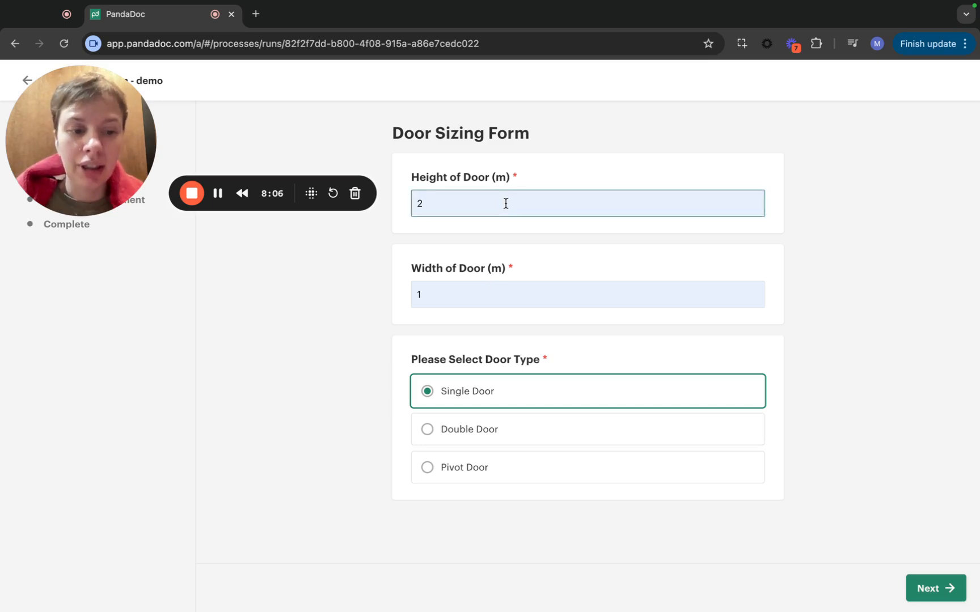
pyautogui.press('BackSpace')
pyautogui.write('6')
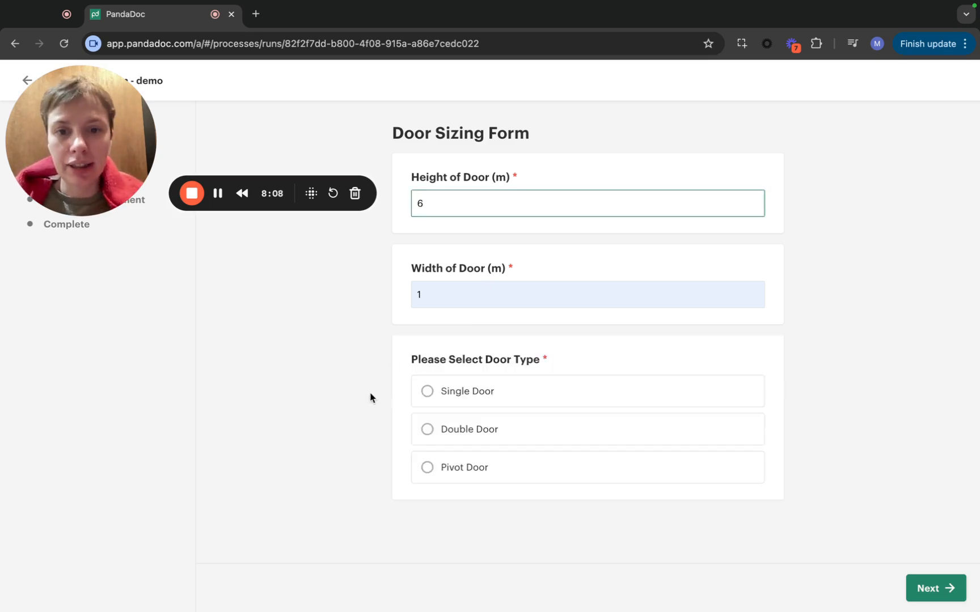
pyautogui.click(431, 397)
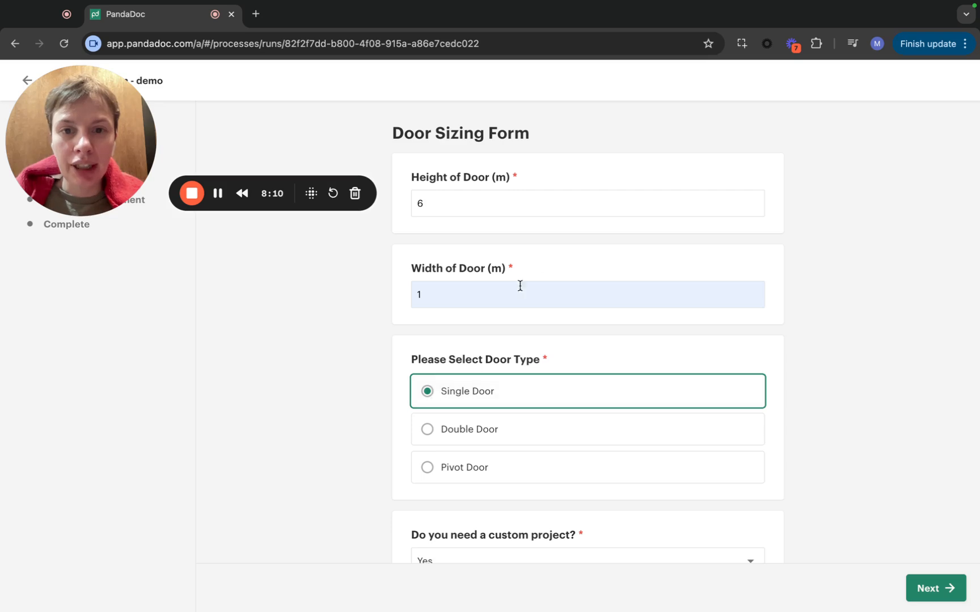
# - Set the door height to 8 and reselect Single Door to retest the custom project question
pyautogui.click(533, 201)
pyautogui.press('BackSpace')
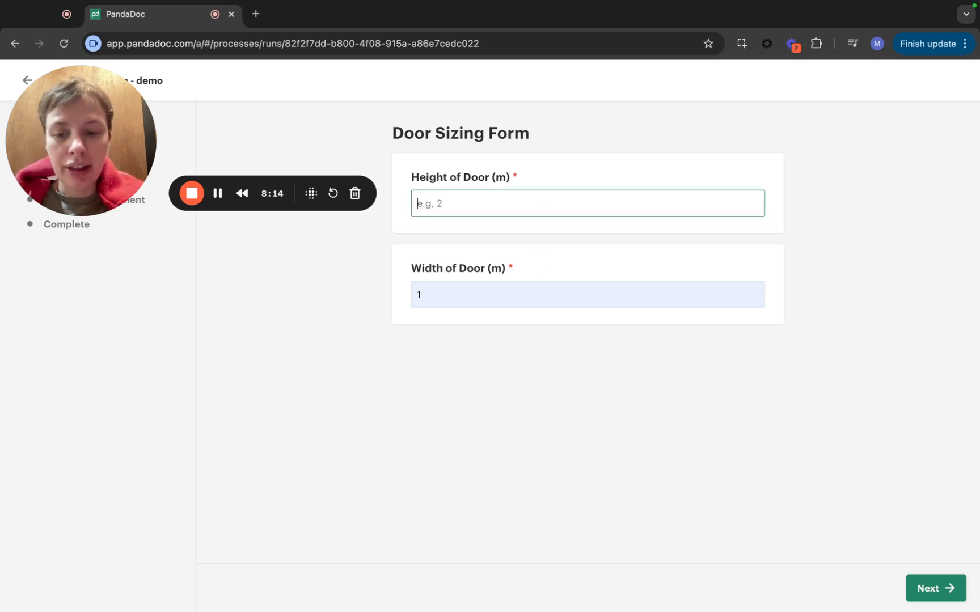
pyautogui.write('8')
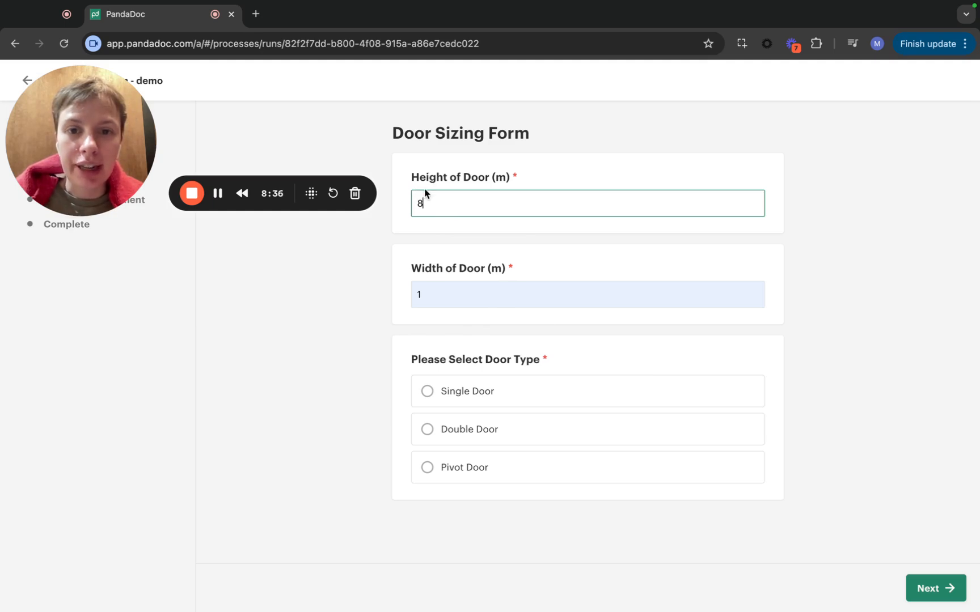
pyautogui.click(555, 400)
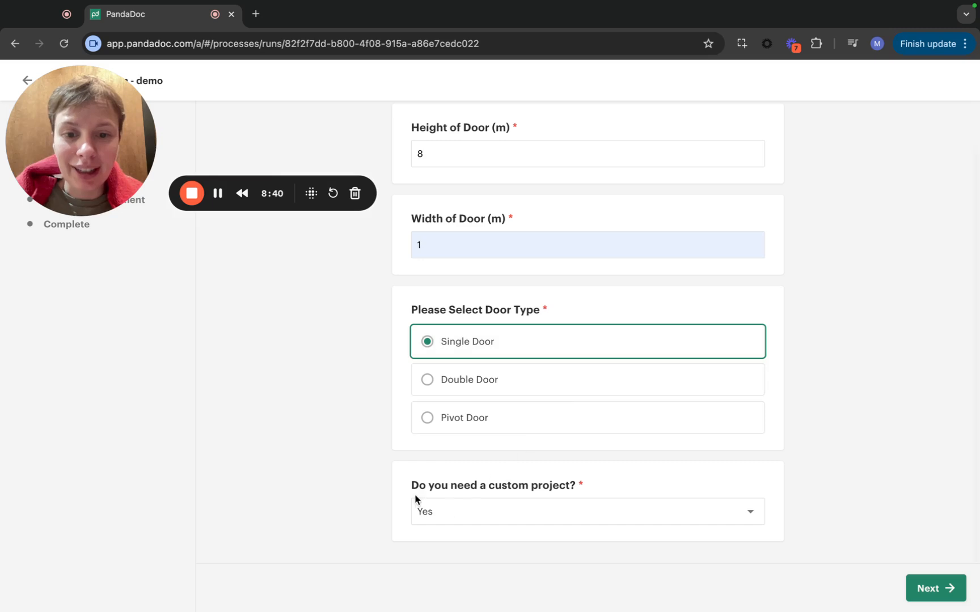